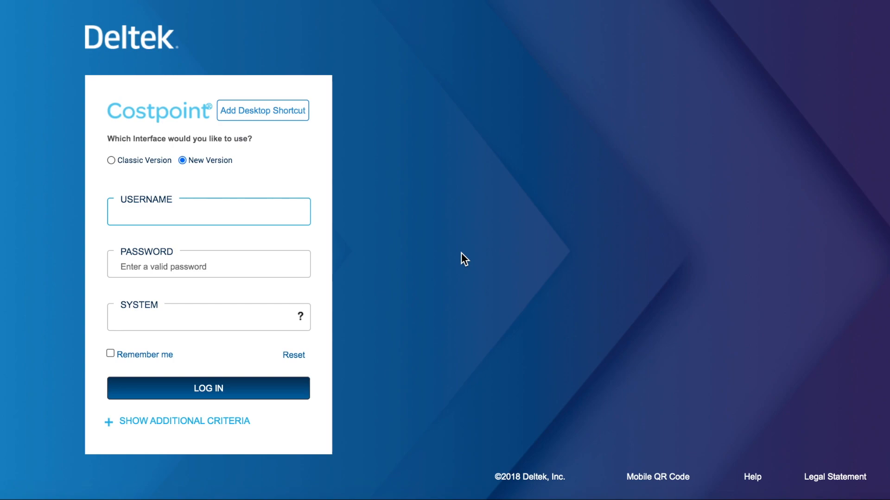
# - Log in to Costpoint with the username, the account password and the system CELERITY
pyautogui.write('CRI')
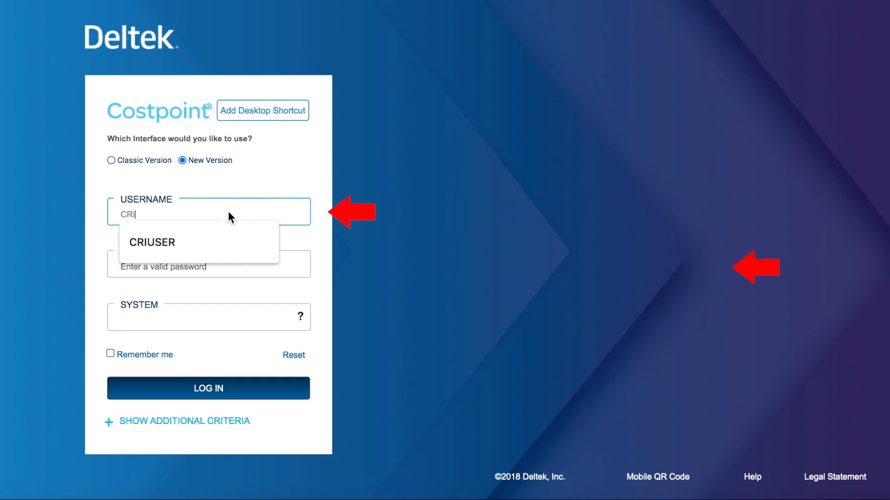
pyautogui.click(257, 245)
pyautogui.click(201, 264)
pyautogui.write('****')
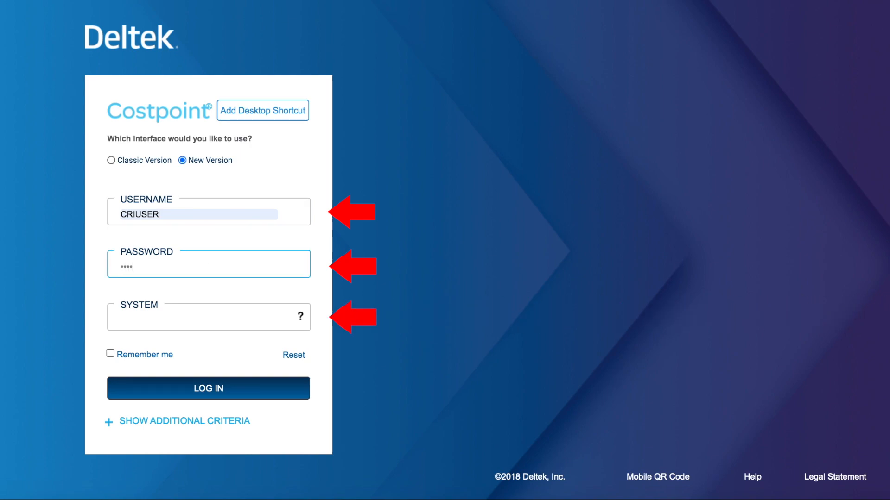
pyautogui.write('*****')
pyautogui.press('Tab')
pyautogui.write('CELERITY')
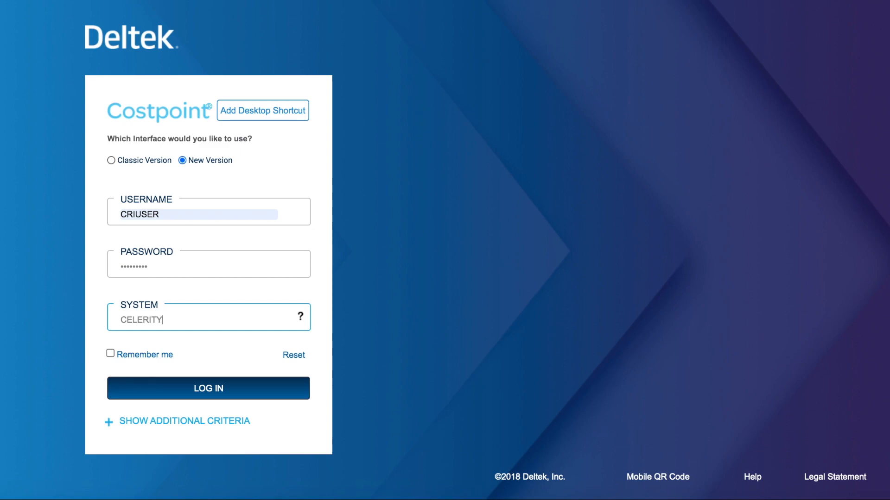
pyautogui.click(193, 383)
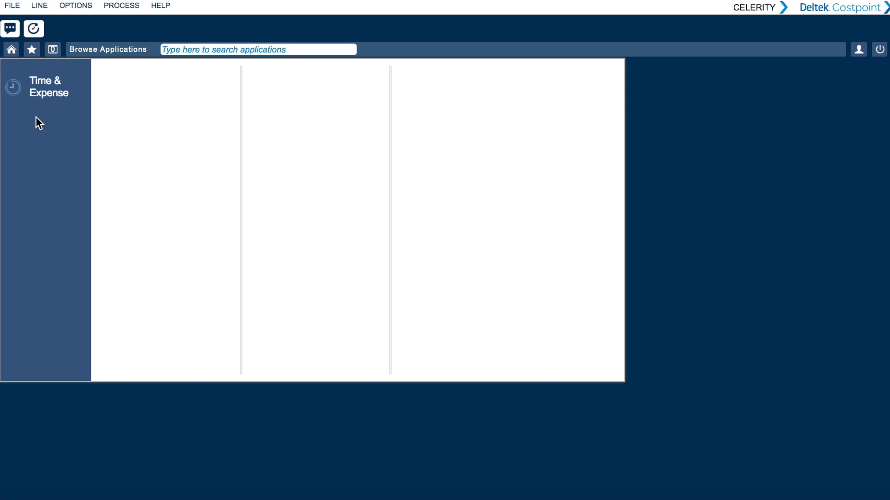
# - Open the Manage Expense Report application from the Expense Reports area of Time & Expense
pyautogui.click(35, 80)
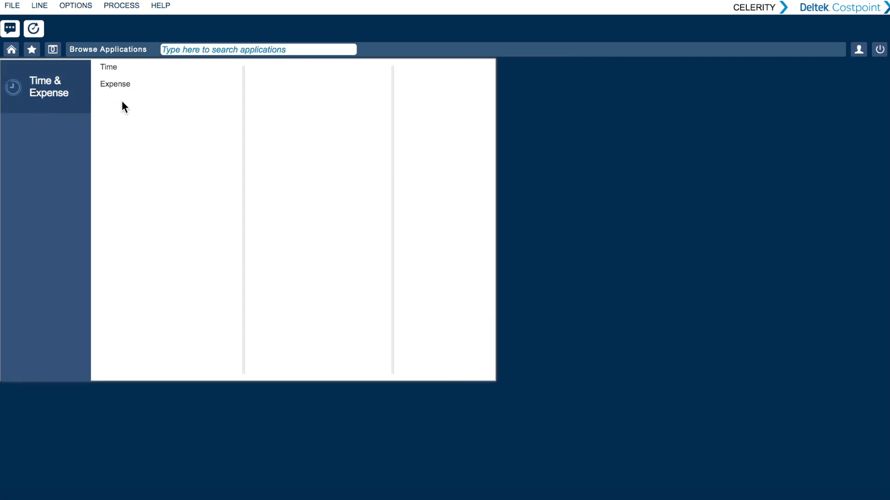
pyautogui.click(124, 83)
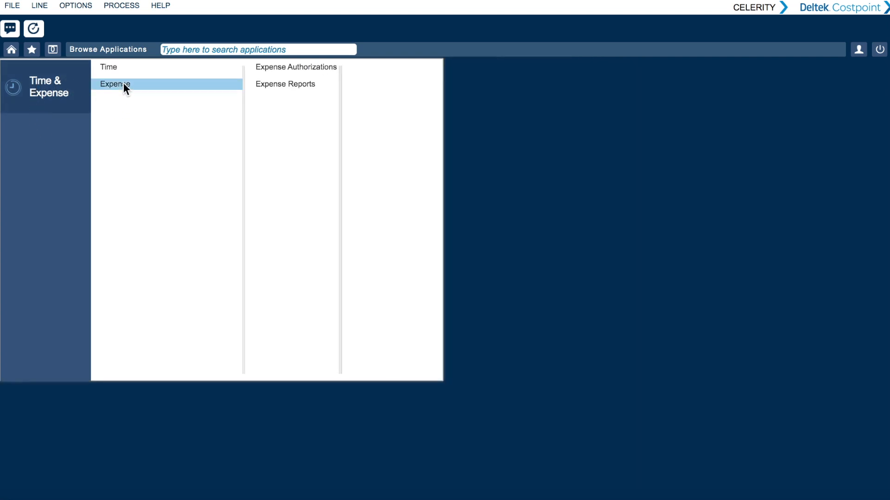
pyautogui.click(293, 84)
pyautogui.click(405, 68)
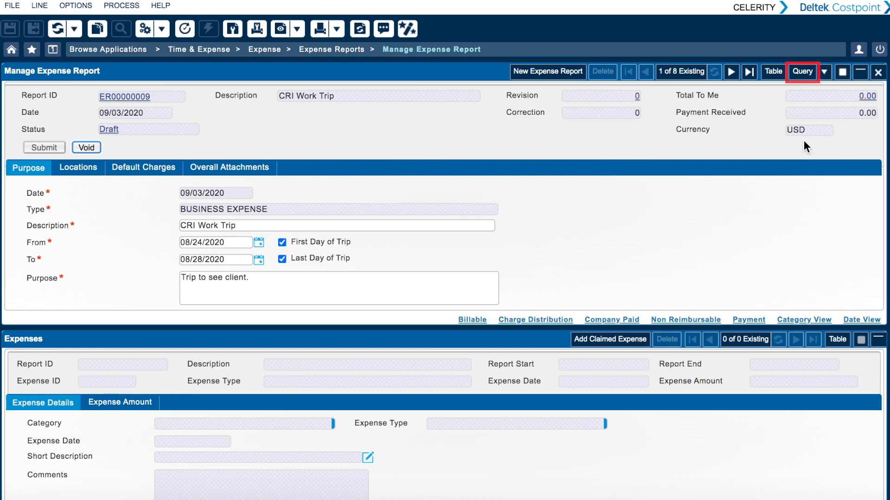
# - Look at the find and query condition options for searching expense reports, then close them without searching
pyautogui.click(804, 74)
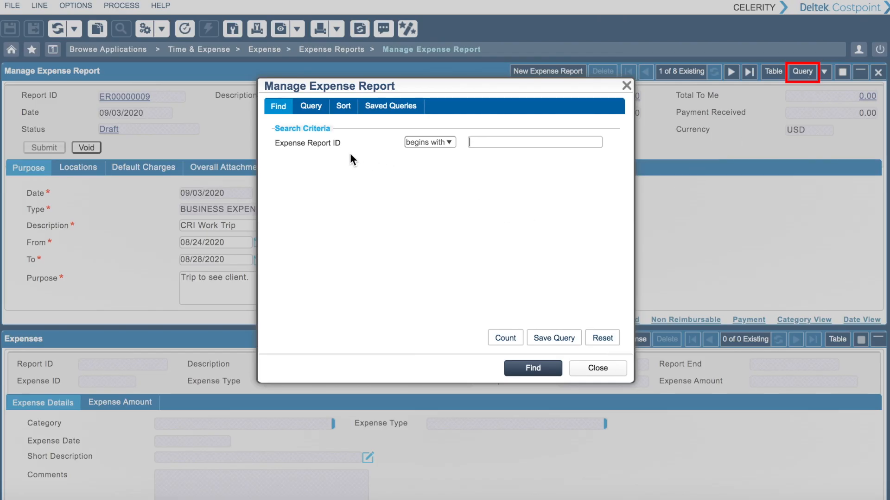
pyautogui.click(311, 107)
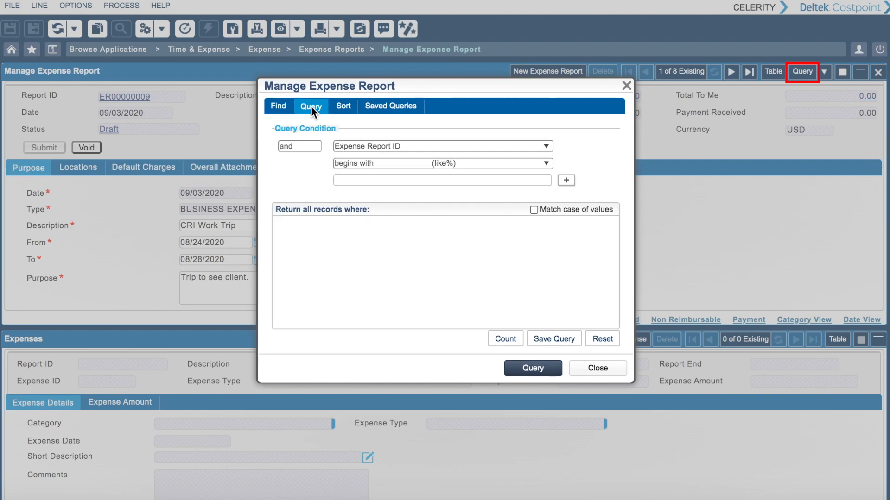
pyautogui.click(600, 367)
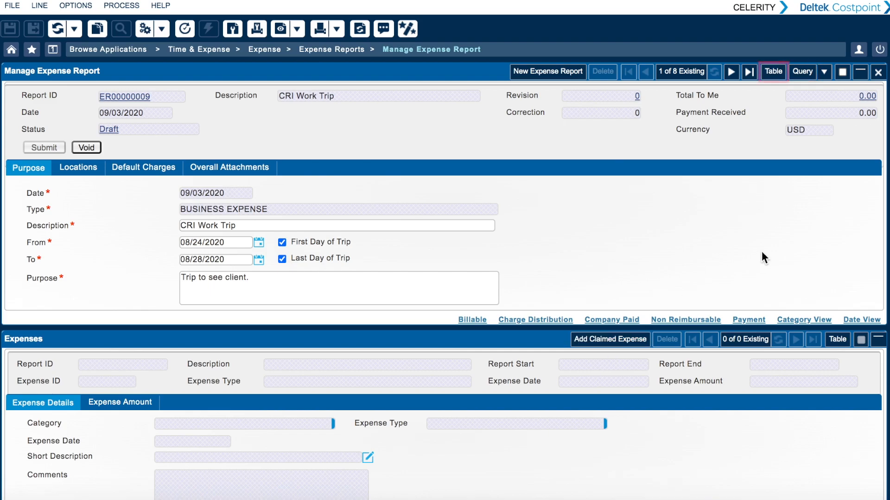
# - View the existing expense reports as a table, return to the form, and browse to the next report and back
pyautogui.click(772, 71)
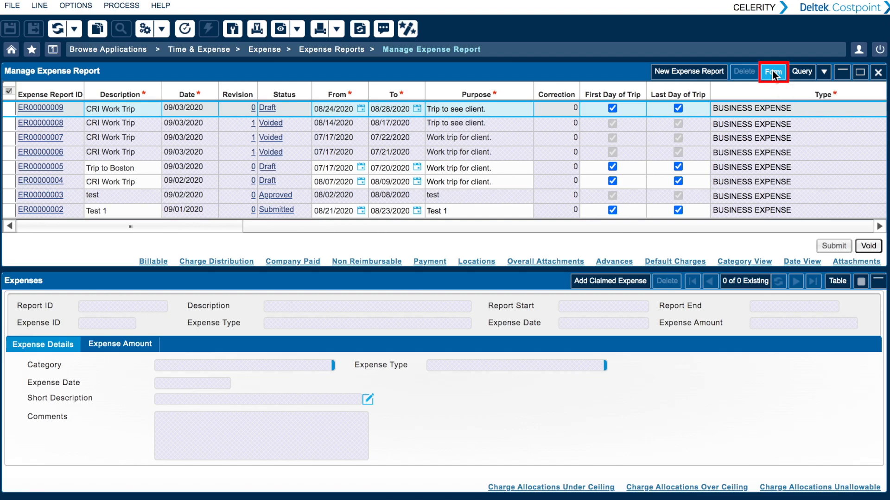
pyautogui.click(772, 72)
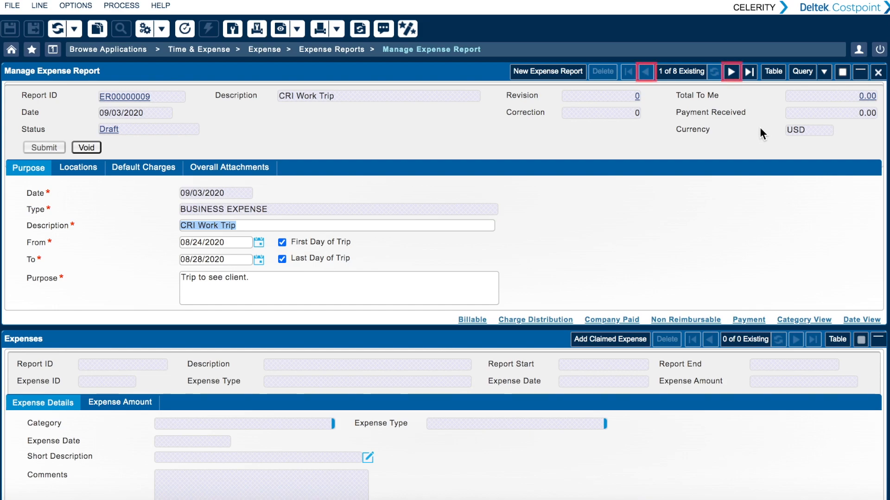
pyautogui.click(731, 72)
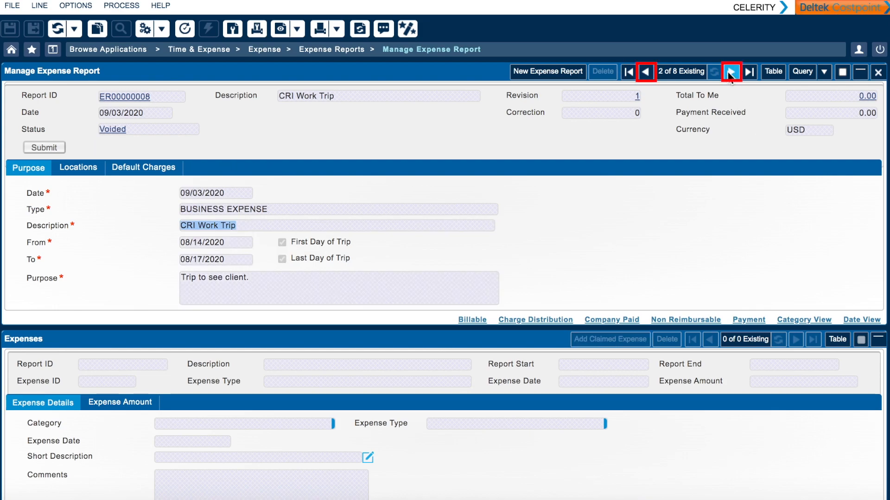
pyautogui.click(646, 73)
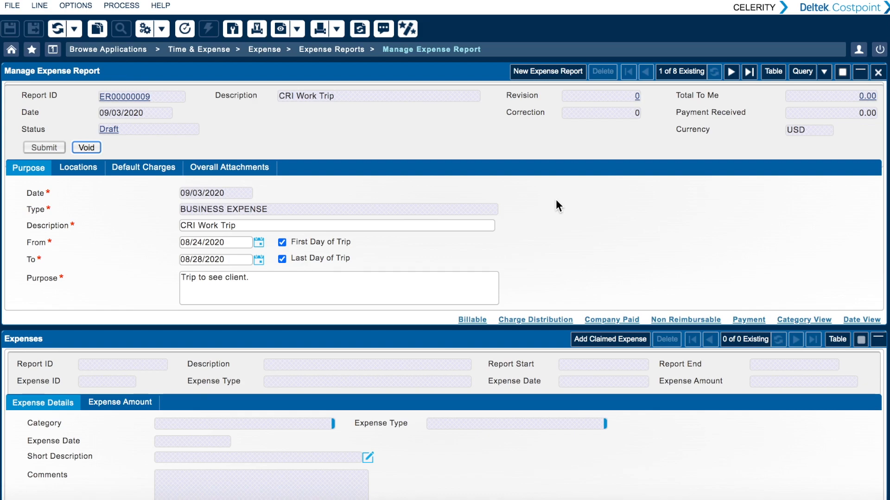
# - Start a new expense report and choose BUSINESS EXPENSE EA as its type
pyautogui.click(548, 68)
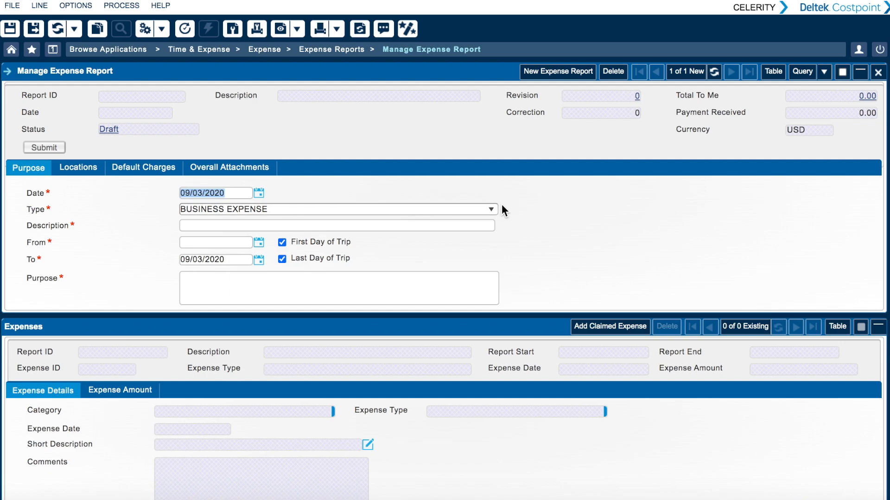
pyautogui.click(491, 209)
pyautogui.click(451, 241)
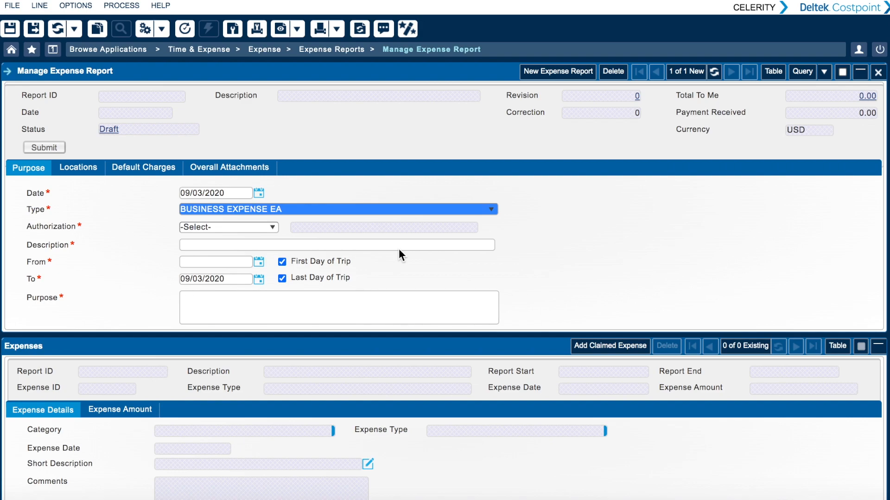
# - Change the new report's type to BUSINESS EXPENSE and enter the description "CRI Work Trip"
pyautogui.click(493, 210)
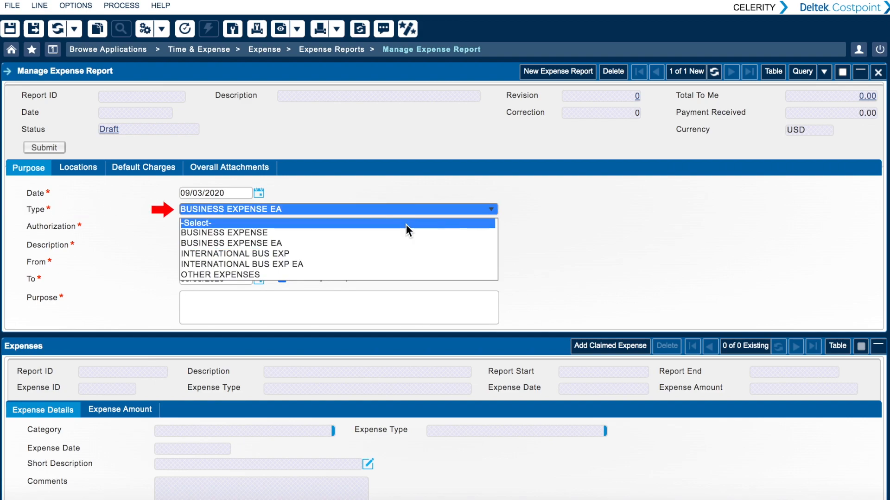
pyautogui.click(401, 233)
pyautogui.click(272, 226)
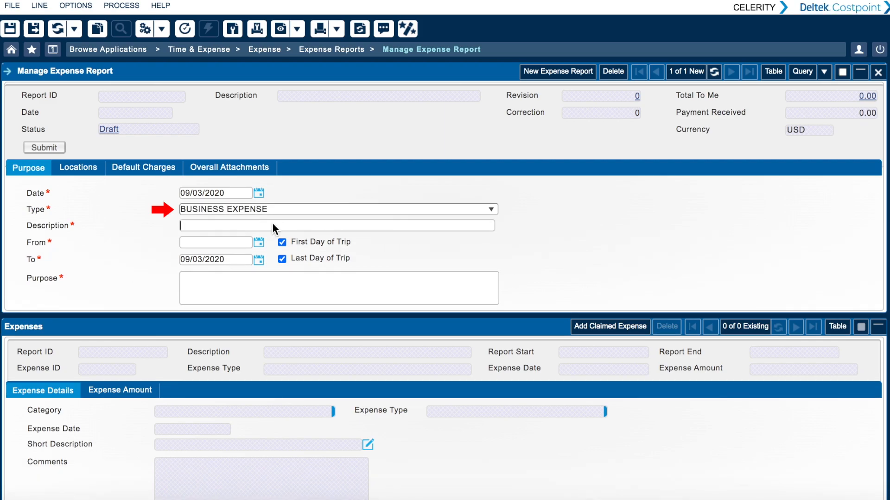
pyautogui.write('CRI Work Trip')
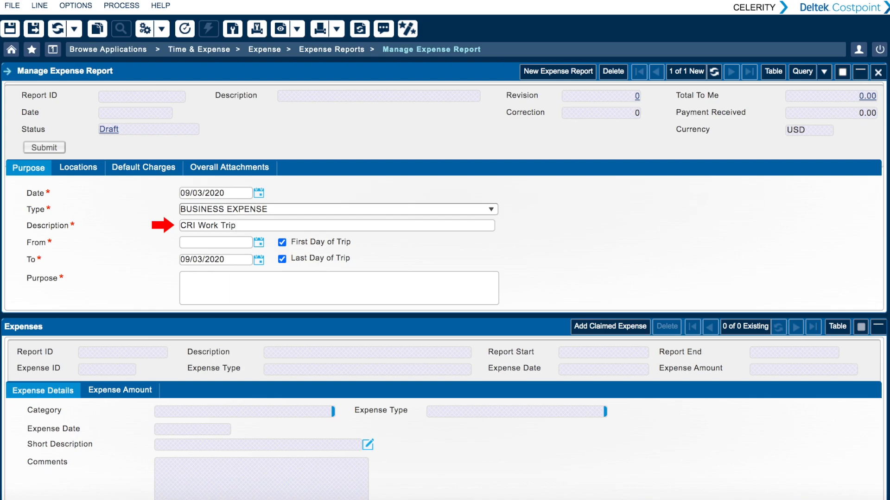
# - Set the trip's From date to 08/10/2020 and its To date to 08/12/2020
pyautogui.click(259, 241)
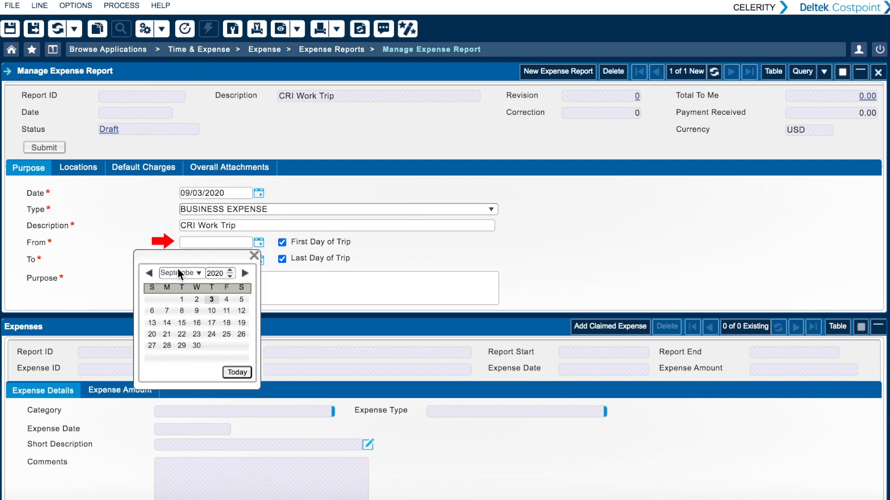
pyautogui.click(149, 273)
pyautogui.click(167, 323)
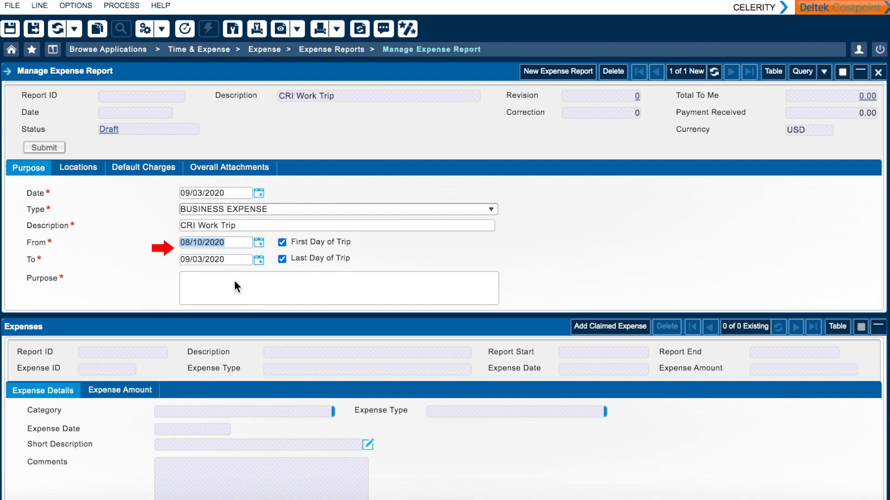
pyautogui.click(258, 259)
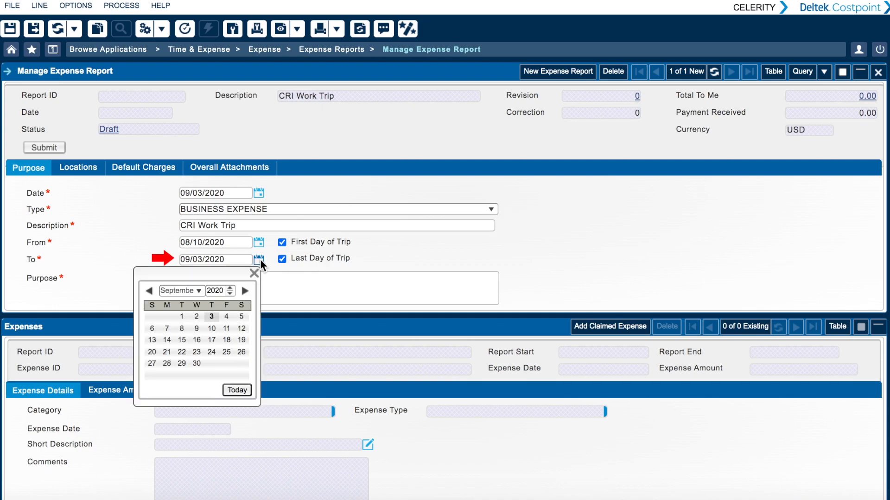
pyautogui.click(149, 291)
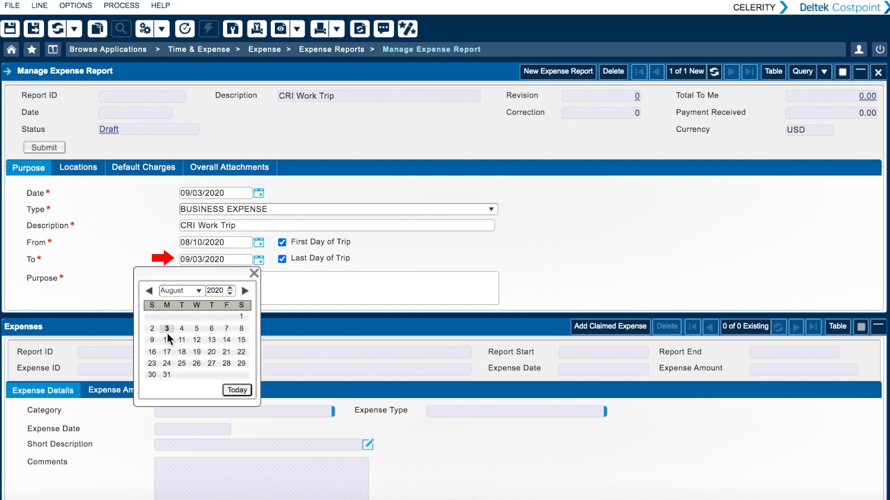
pyautogui.click(196, 340)
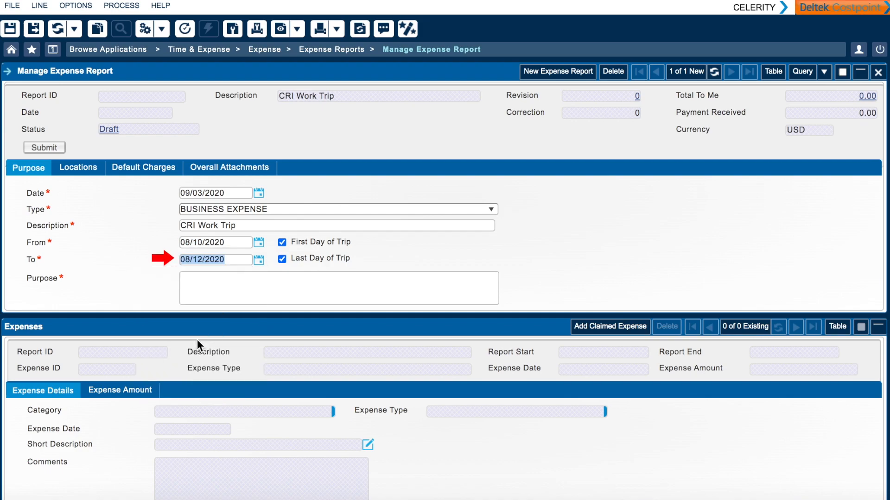
# - Enter "Work trip for client." as the purpose of the expense report
pyautogui.click(226, 277)
pyautogui.write('Work trip for')
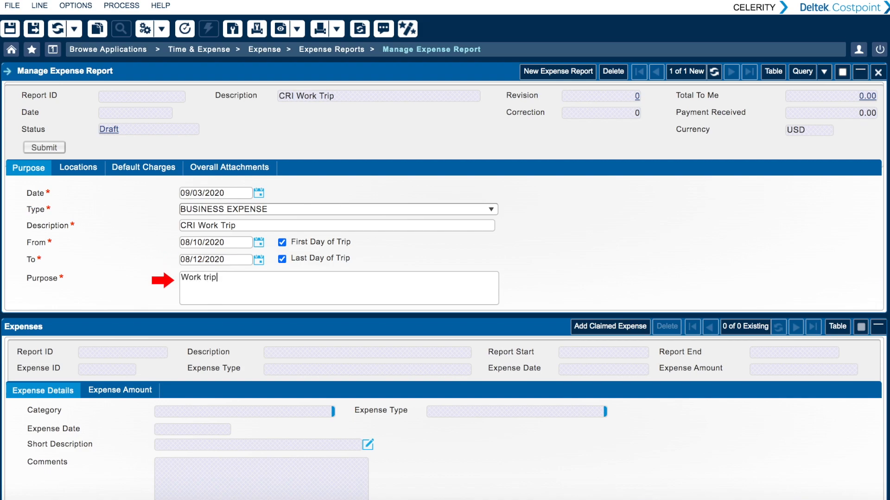
pyautogui.write(' client.')
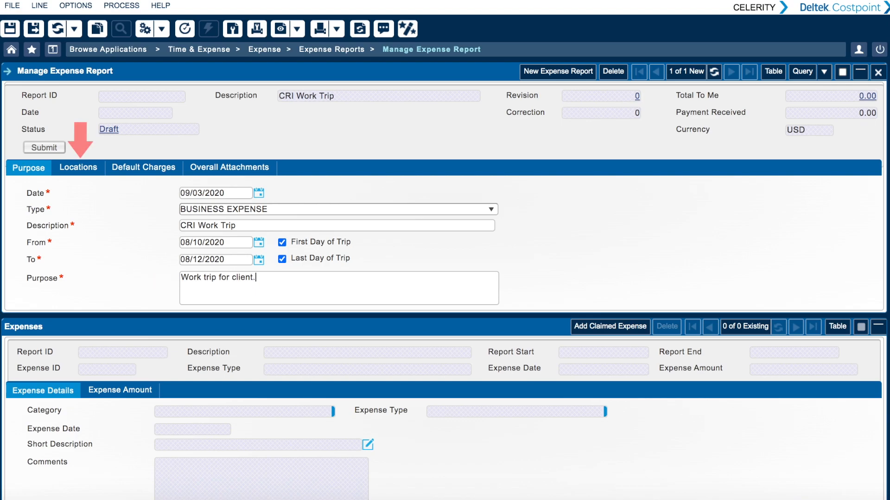
# - Add Philadelphia County, Pennsylvania as the report's first location and check its per diem rates
pyautogui.click(92, 169)
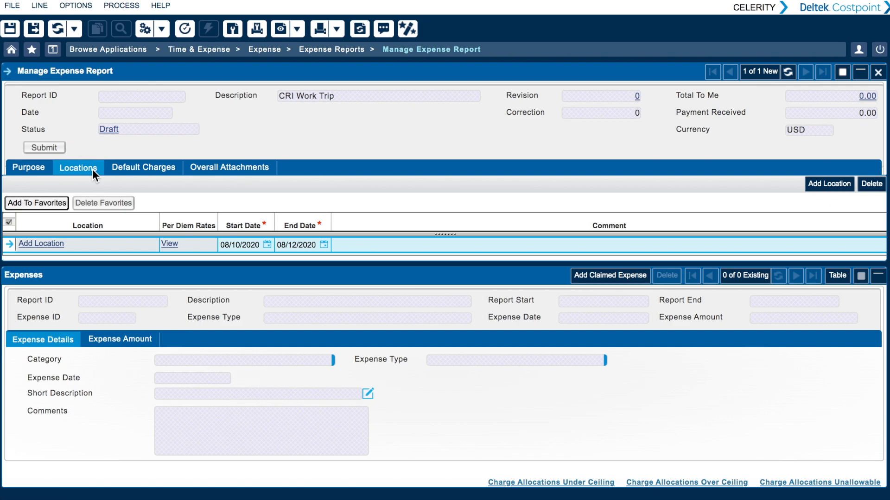
pyautogui.click(56, 245)
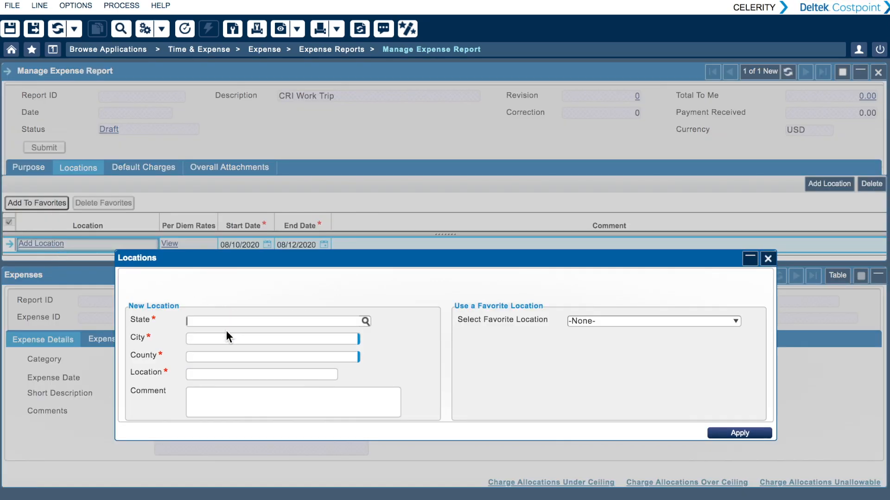
pyautogui.click(228, 337)
pyautogui.write('phil')
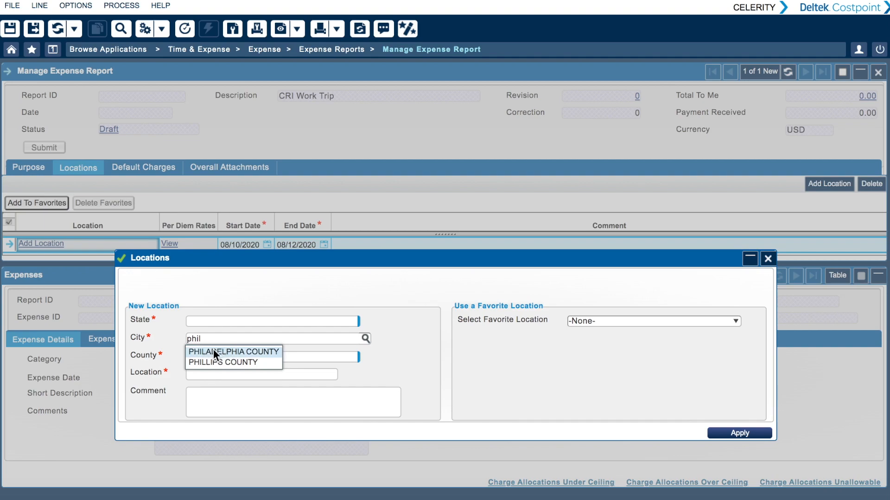
pyautogui.click(213, 349)
pyautogui.click(741, 433)
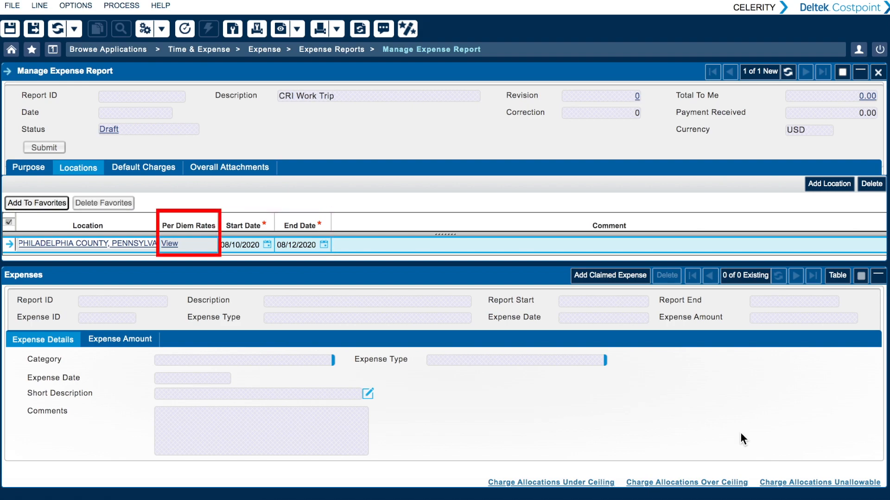
pyautogui.click(166, 244)
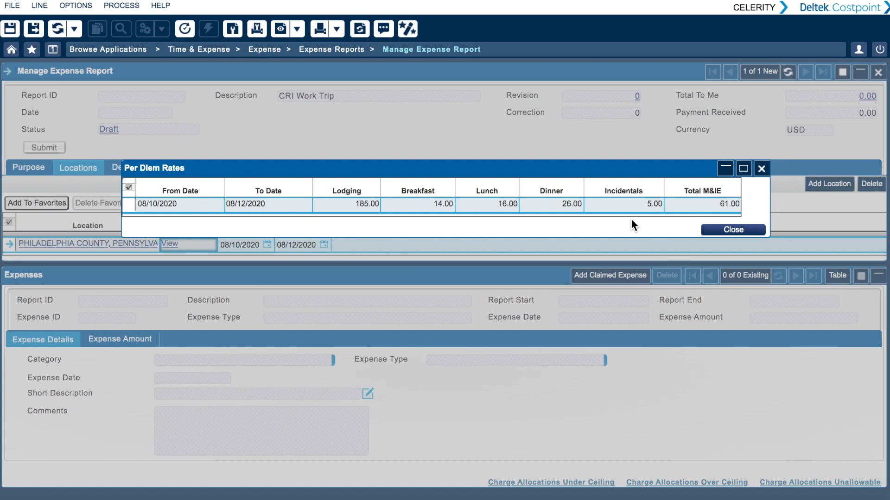
pyautogui.click(712, 229)
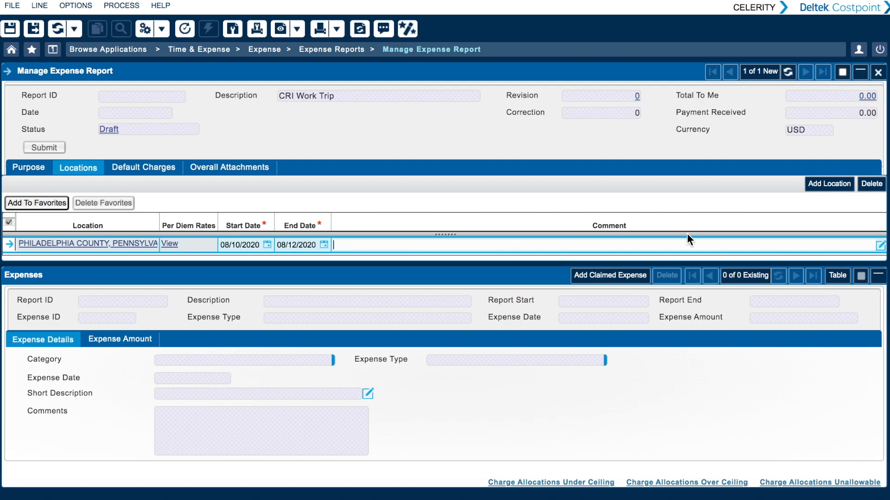
# - Add New York County, New York as a second location on the expense report
pyautogui.click(820, 184)
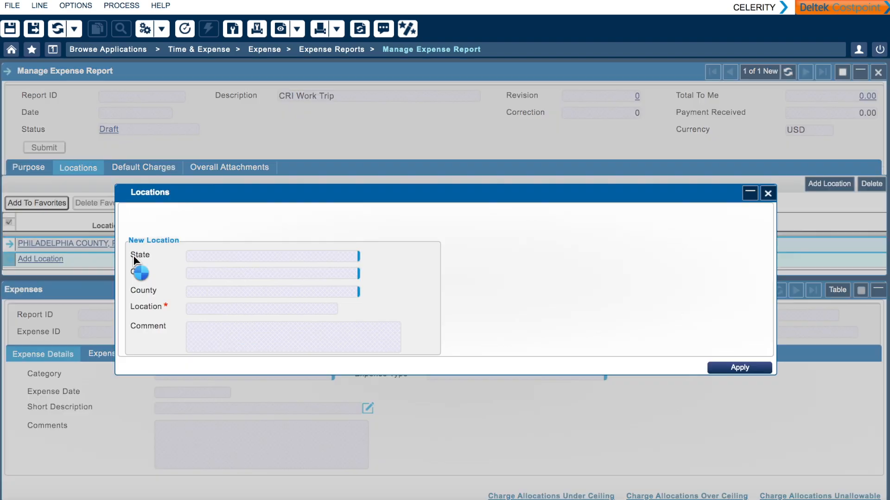
pyautogui.click(221, 273)
pyautogui.write('new yo')
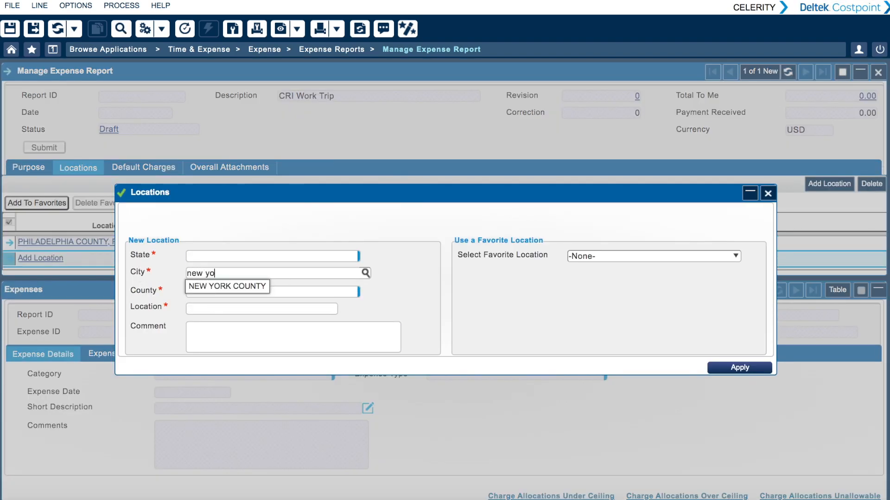
pyautogui.click(220, 284)
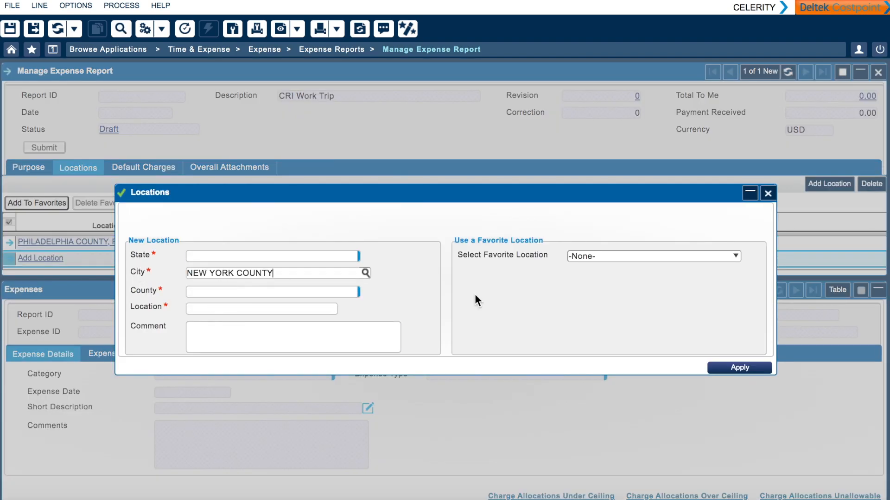
pyautogui.click(747, 366)
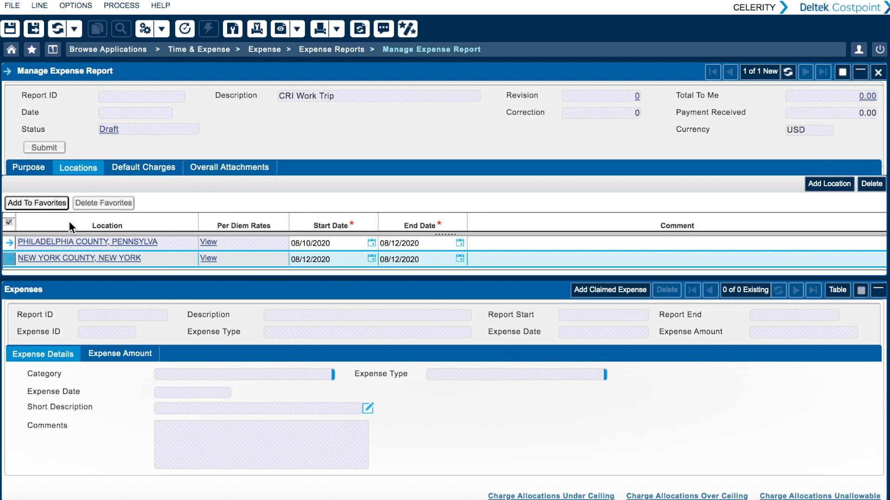
# - Delete the Philadelphia County, Pennsylvania location from the expense report
pyautogui.click(8, 248)
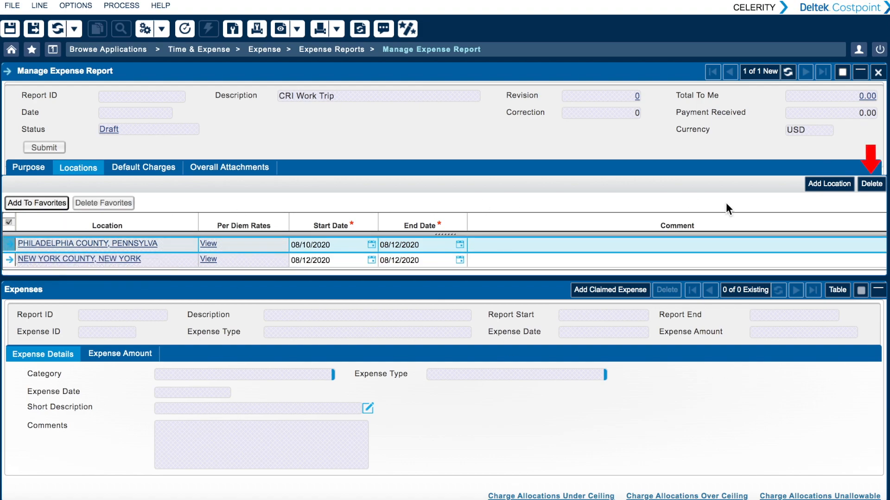
pyautogui.click(875, 182)
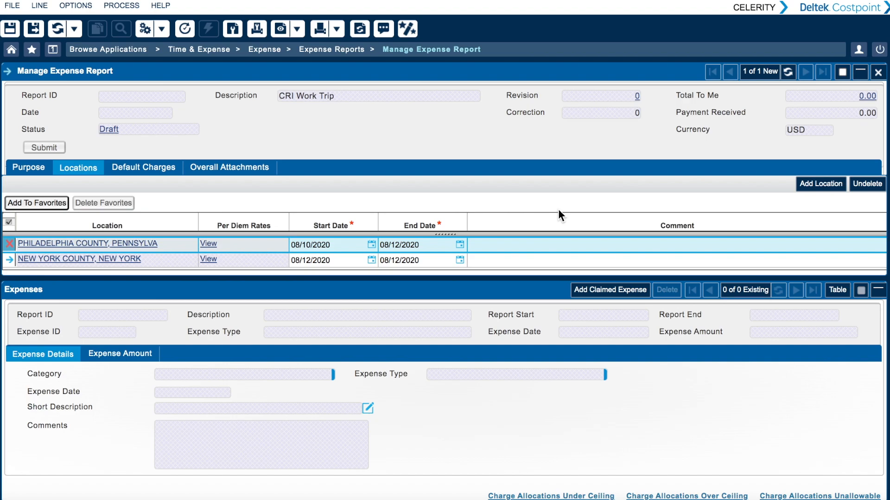
pyautogui.click(7, 257)
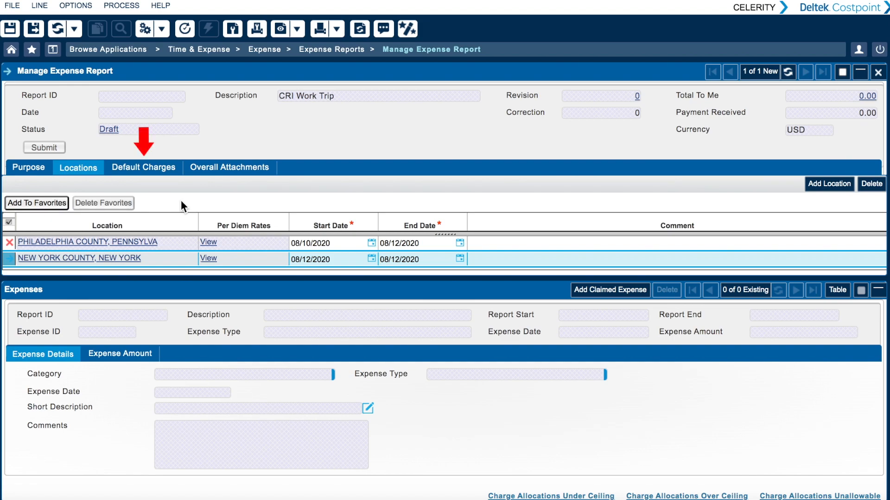
# - Set the first default charge to project ARC001.01, IT Support, from the Architrave IT Support branch under DIRECT PROJECT
pyautogui.click(161, 166)
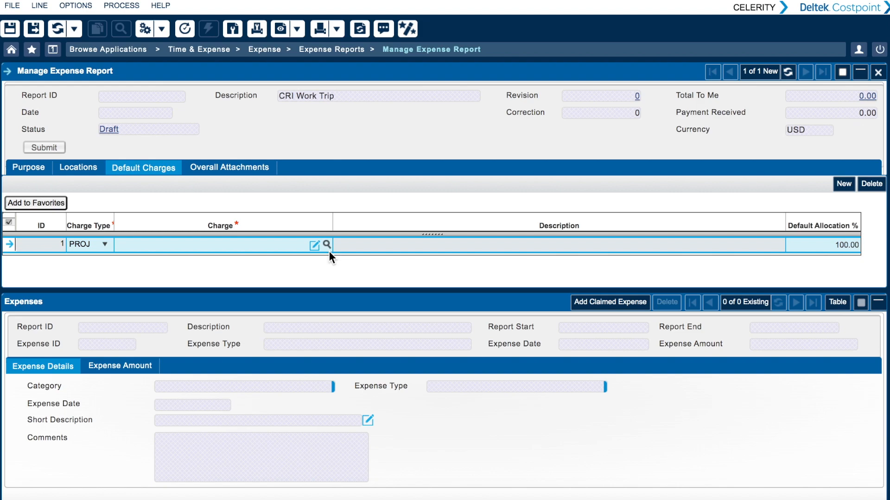
pyautogui.click(326, 244)
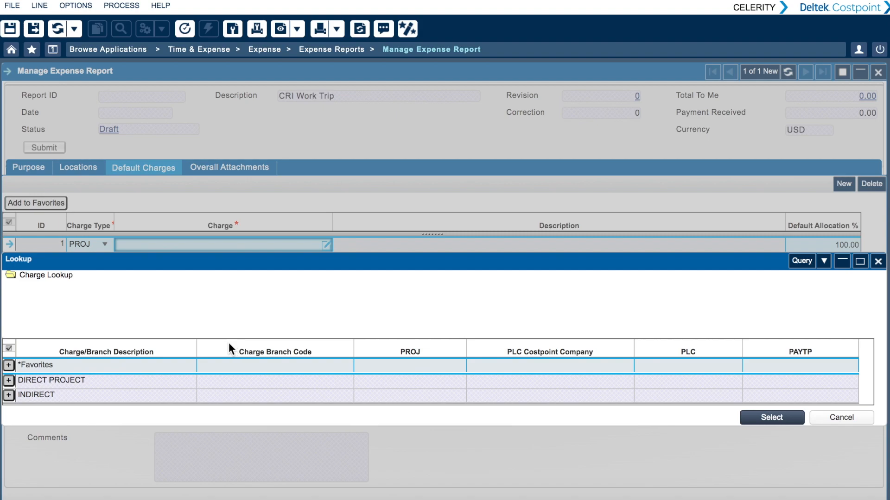
pyautogui.click(12, 379)
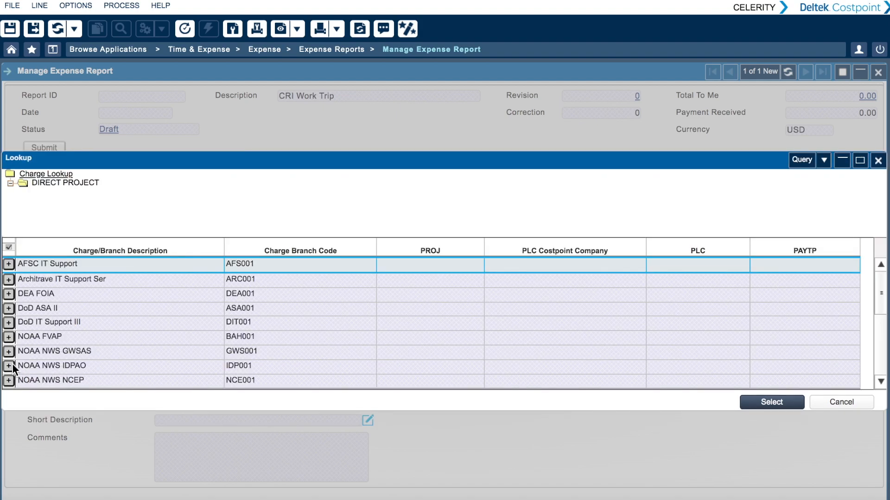
pyautogui.click(11, 279)
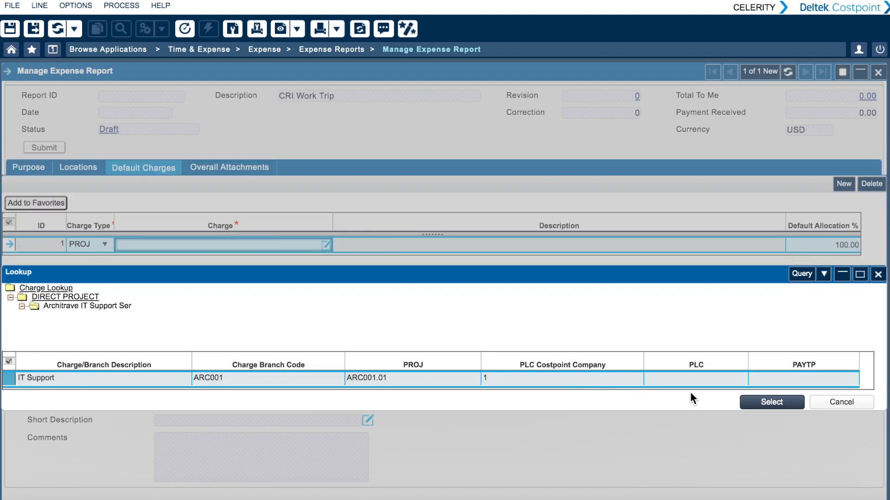
pyautogui.click(772, 402)
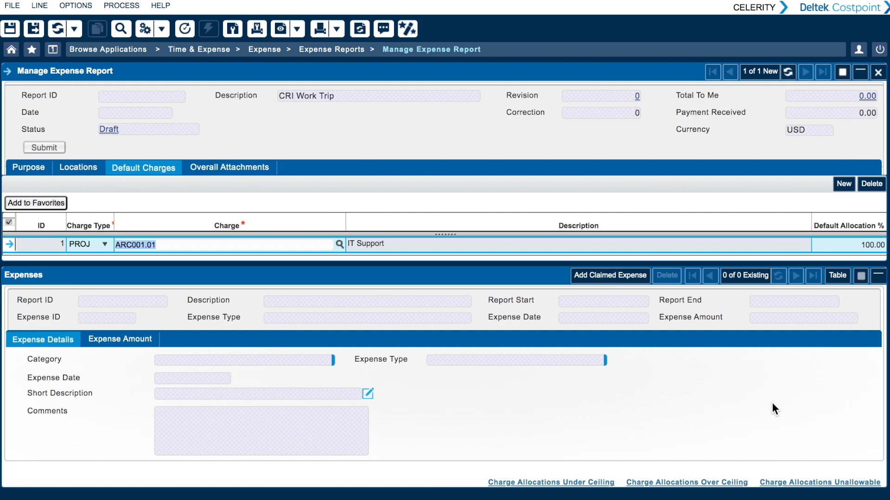
# - Add a second default charge using OVHEAD.EX, Overhead Expenses, from the Overhead branch under INDIRECT
pyautogui.click(840, 182)
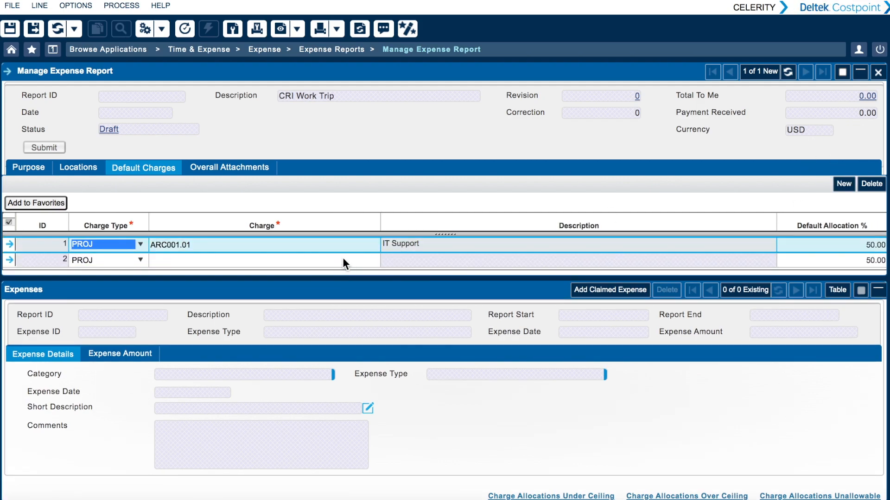
pyautogui.click(366, 262)
pyautogui.click(374, 259)
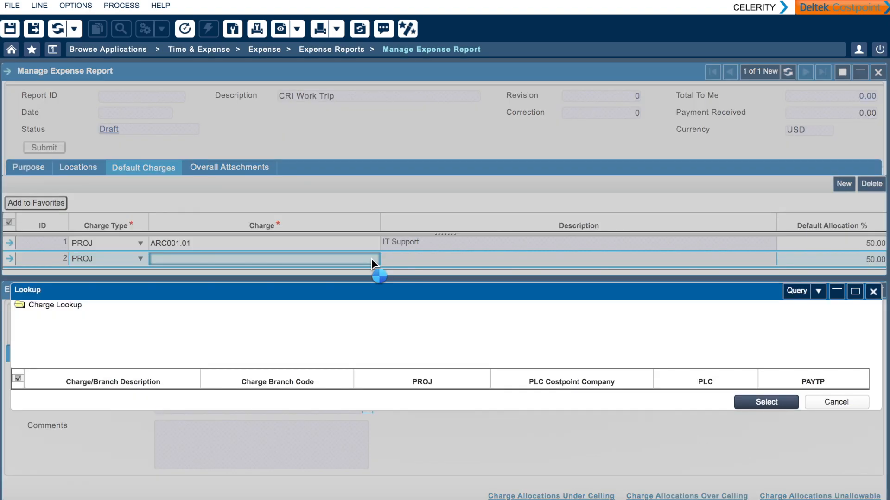
pyautogui.click(17, 410)
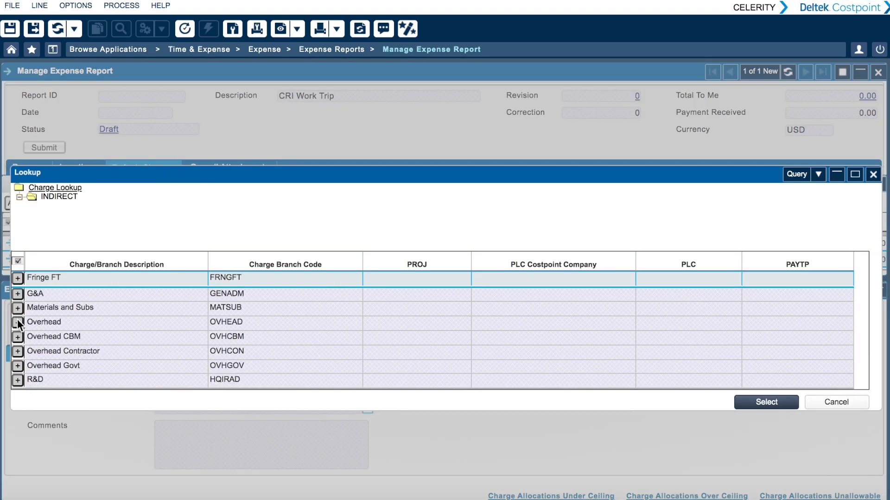
pyautogui.click(17, 322)
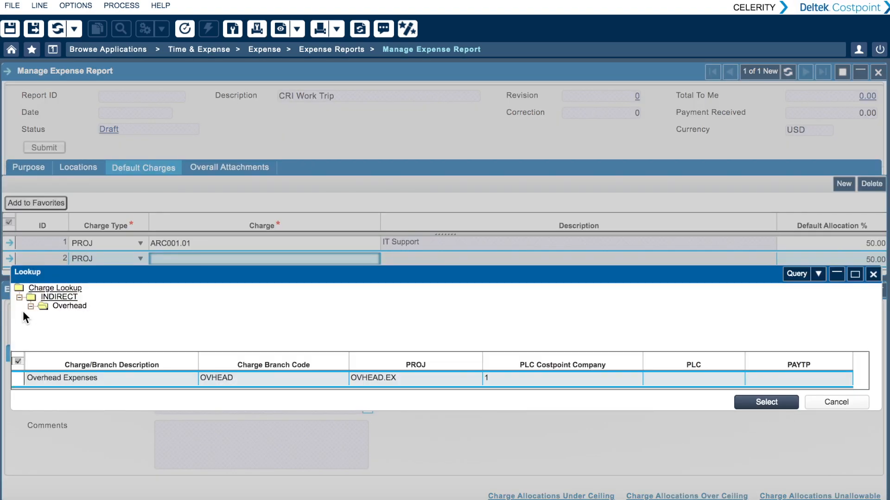
pyautogui.click(19, 378)
pyautogui.click(783, 402)
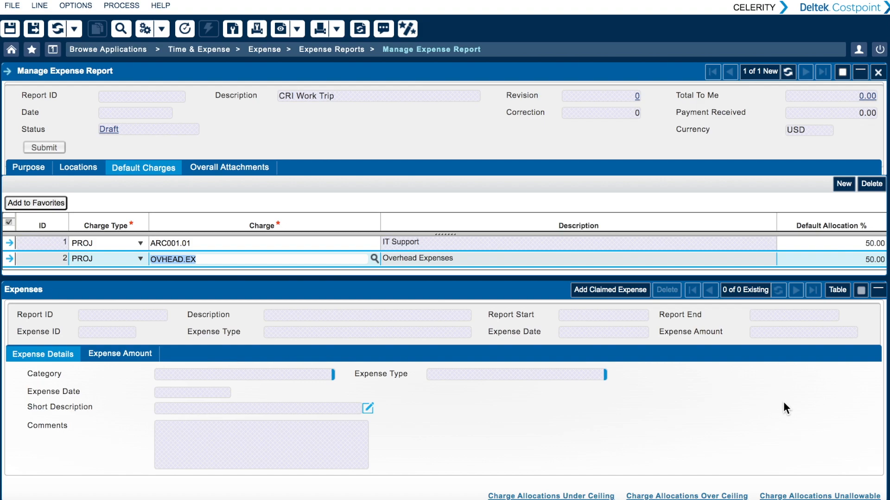
# - Set the default allocation to 80% for IT Support and 20% for Overhead Expenses, and save the report
pyautogui.click(35, 255)
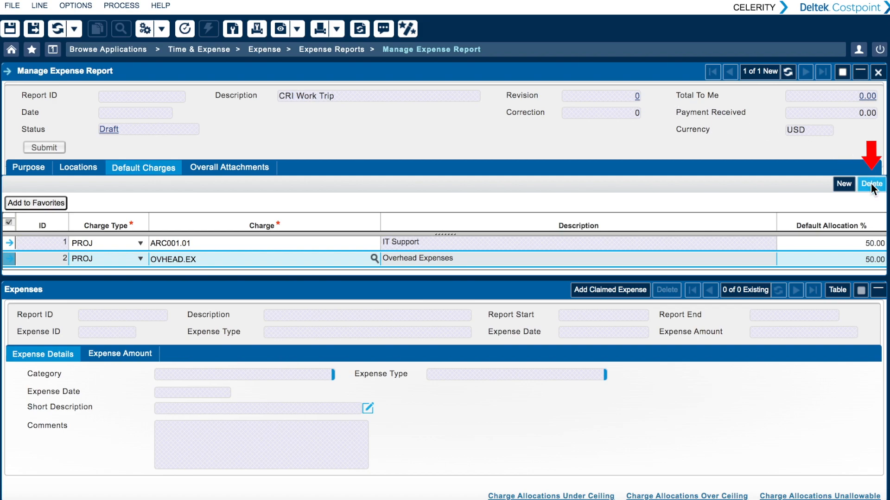
pyautogui.click(872, 246)
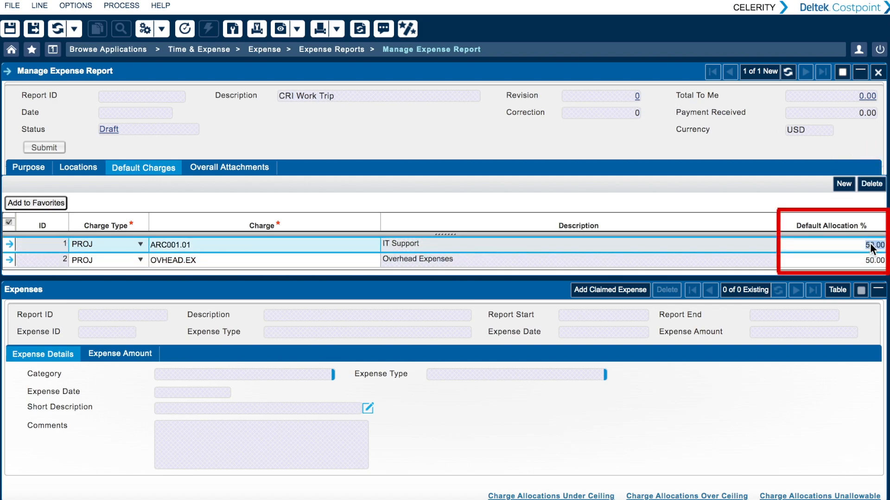
pyautogui.write('80')
pyautogui.click(869, 260)
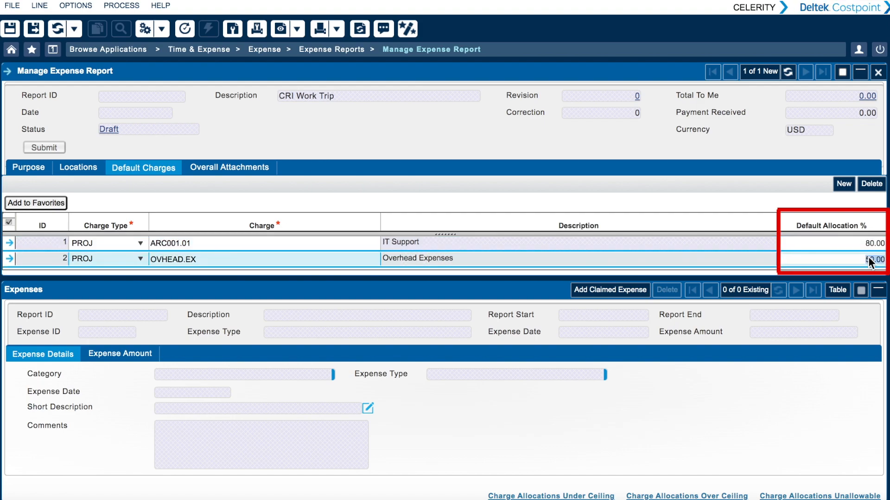
pyautogui.write('20')
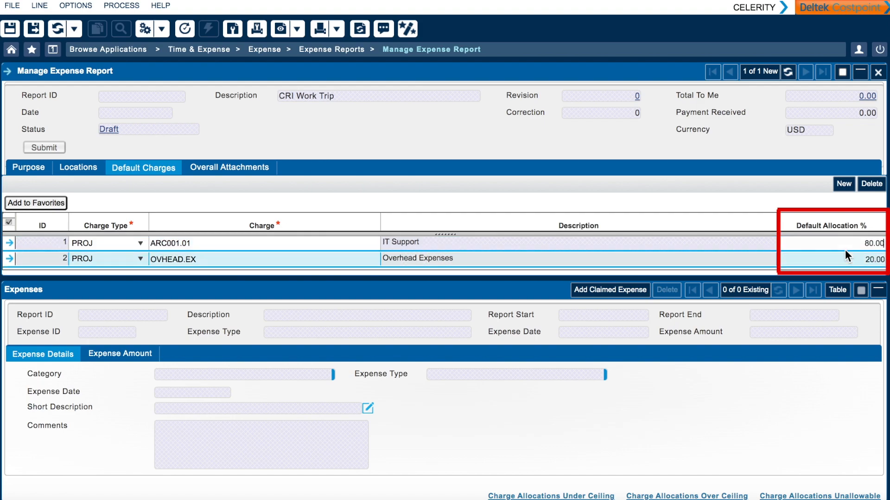
pyautogui.click(845, 249)
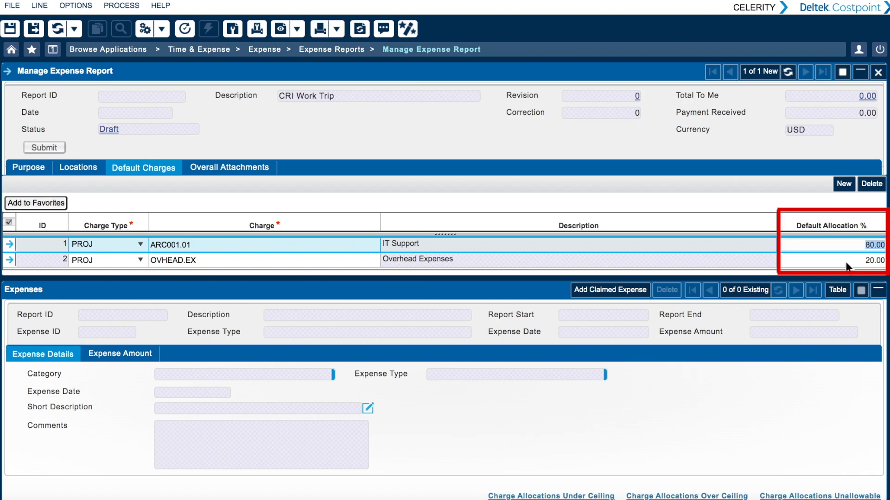
pyautogui.click(847, 262)
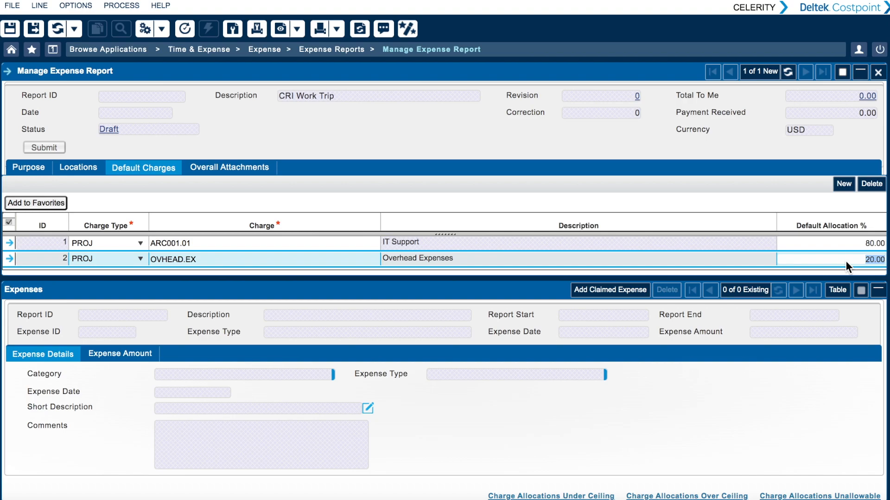
pyautogui.click(34, 30)
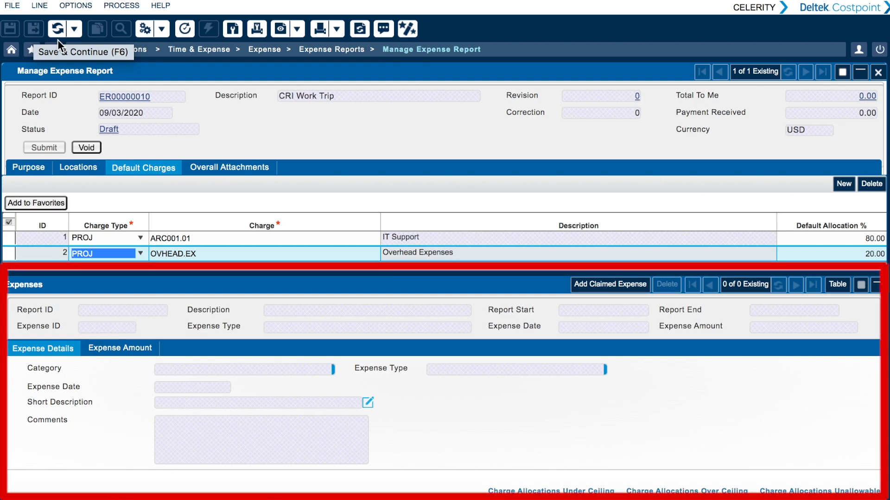
# - Add a claimed expense with category AIRFARE and expense type AIRFARE
pyautogui.click(598, 280)
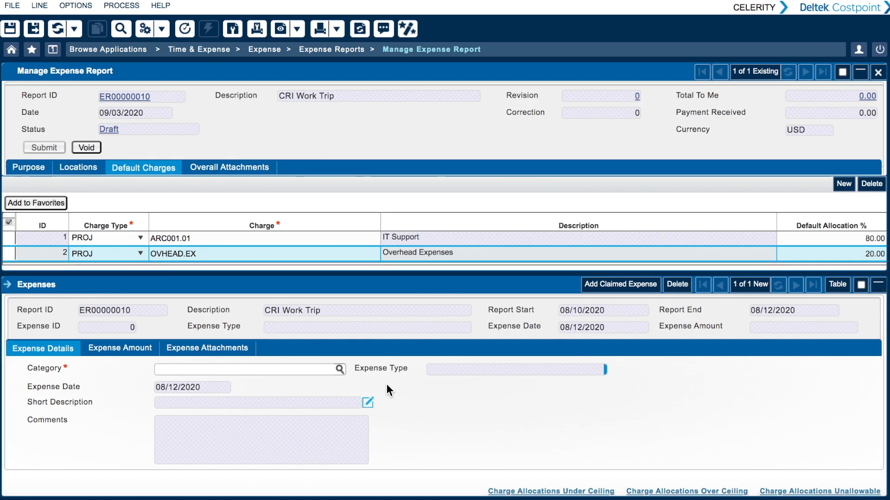
pyautogui.click(338, 367)
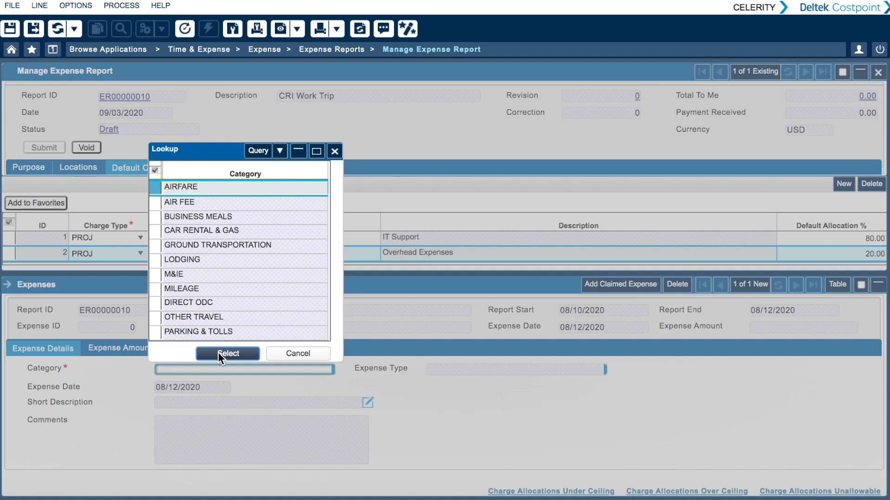
pyautogui.click(218, 352)
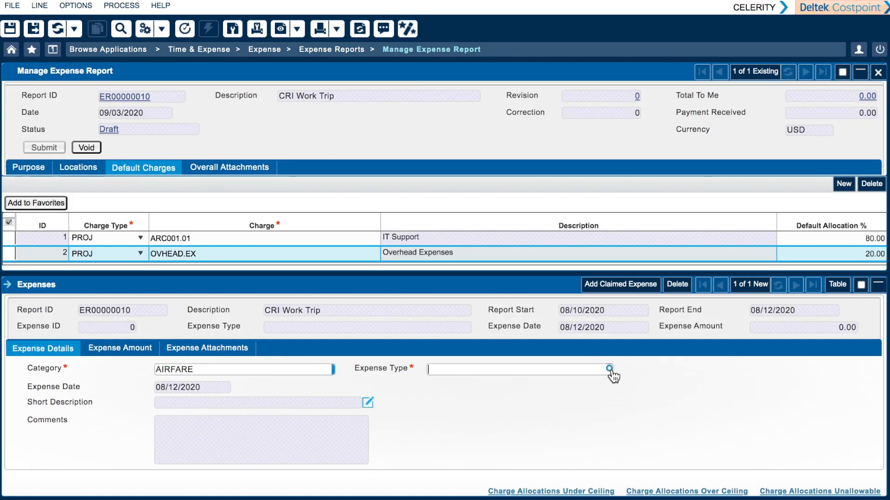
pyautogui.click(611, 369)
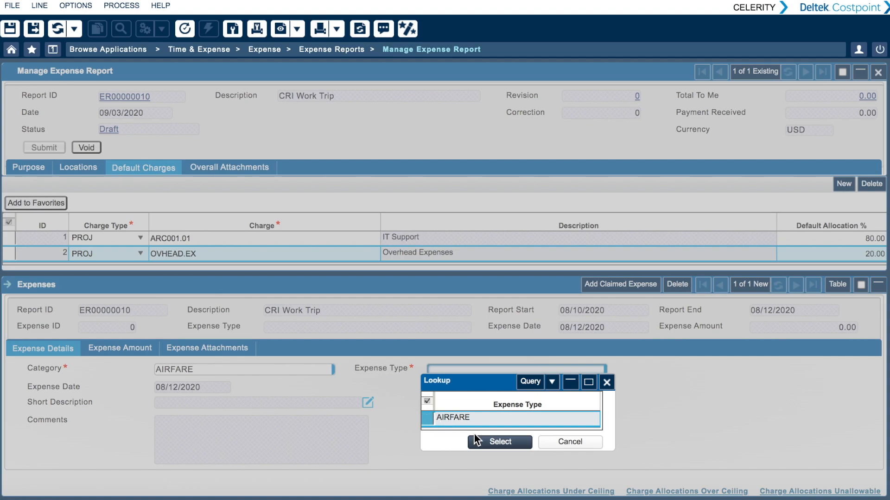
pyautogui.click(482, 440)
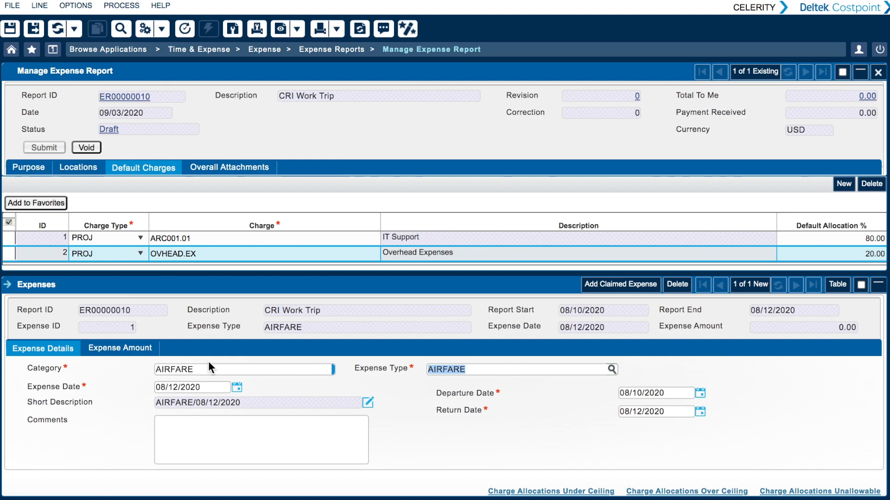
# - Enter 500 as the expense incurred for the airfare expense
pyautogui.click(134, 348)
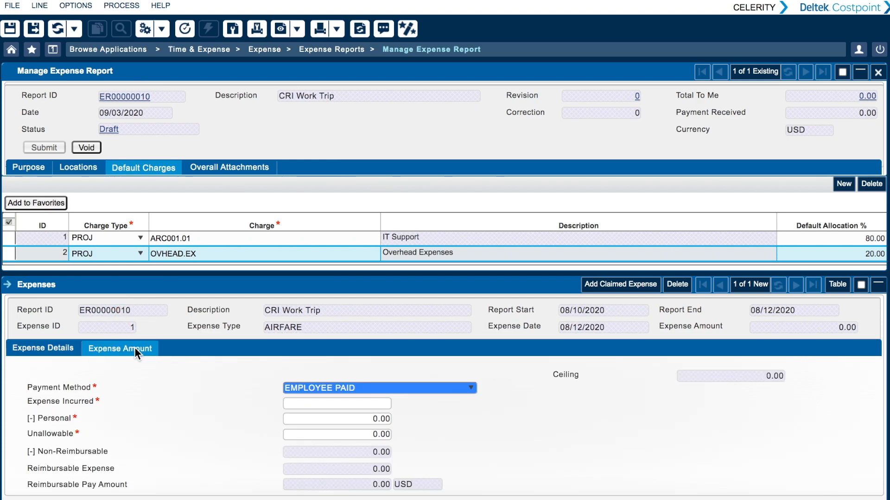
pyautogui.click(335, 403)
pyautogui.write('50')
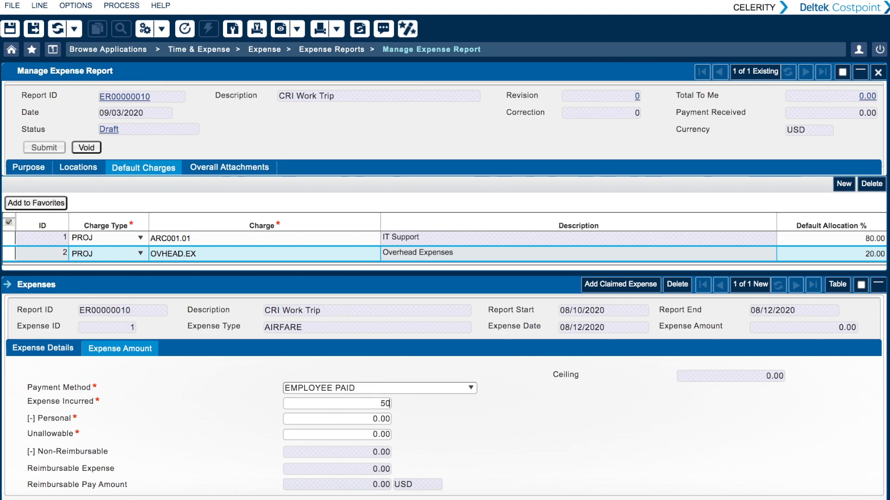
pyautogui.write('0')
pyautogui.press('Tab')
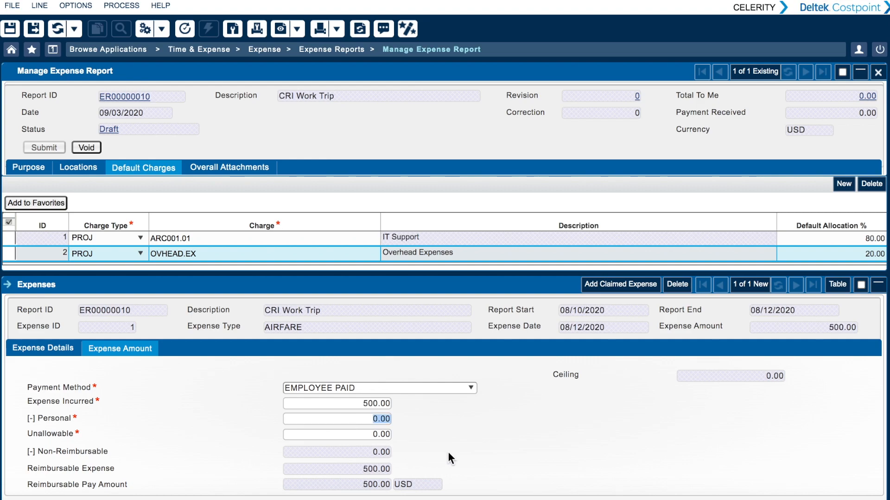
# - Review how the airfare expense is split in the charge allocations under ceiling, and close them
pyautogui.scroll(-1, 448, 452)
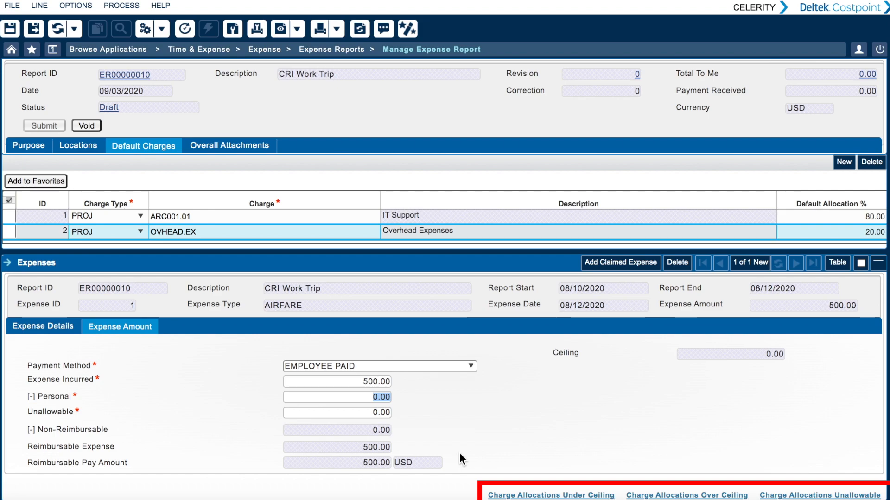
pyautogui.click(550, 495)
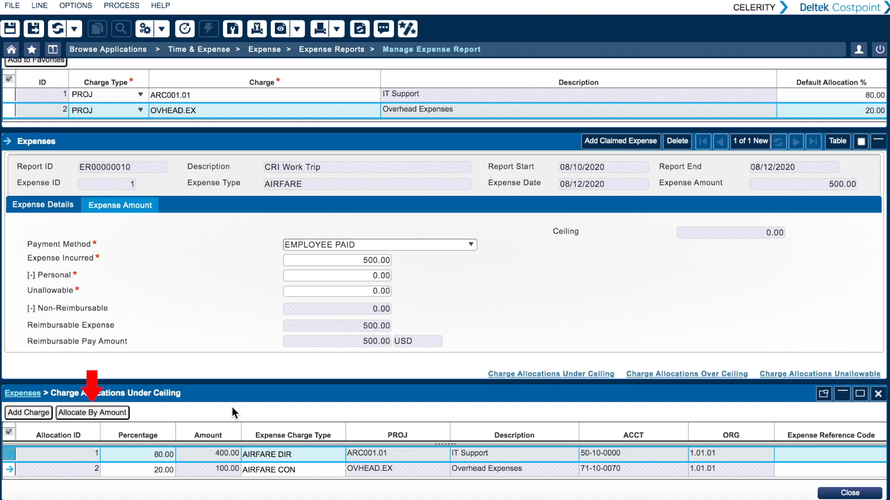
pyautogui.click(850, 493)
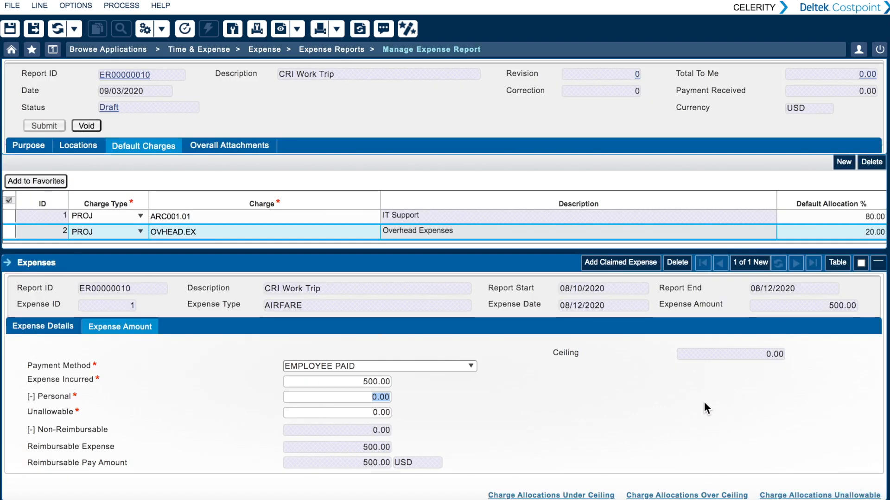
# - Add a claimed expense with category LODGING and expense type LODGING
pyautogui.click(624, 262)
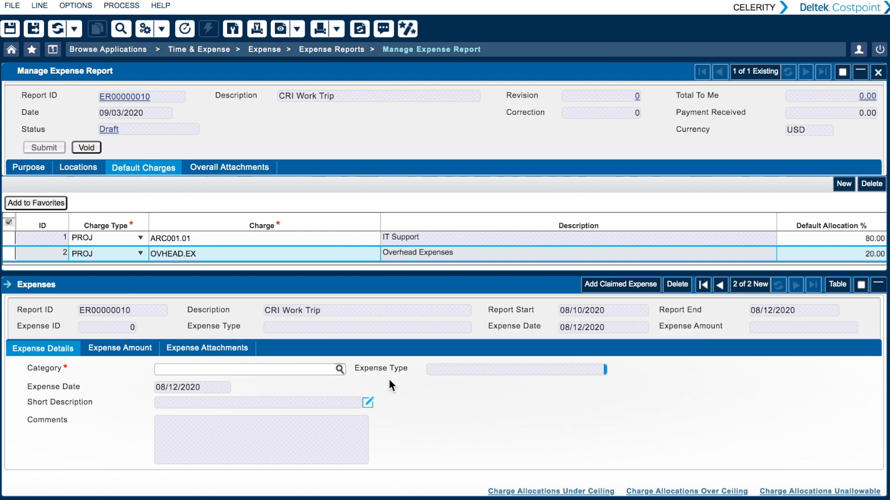
pyautogui.click(341, 368)
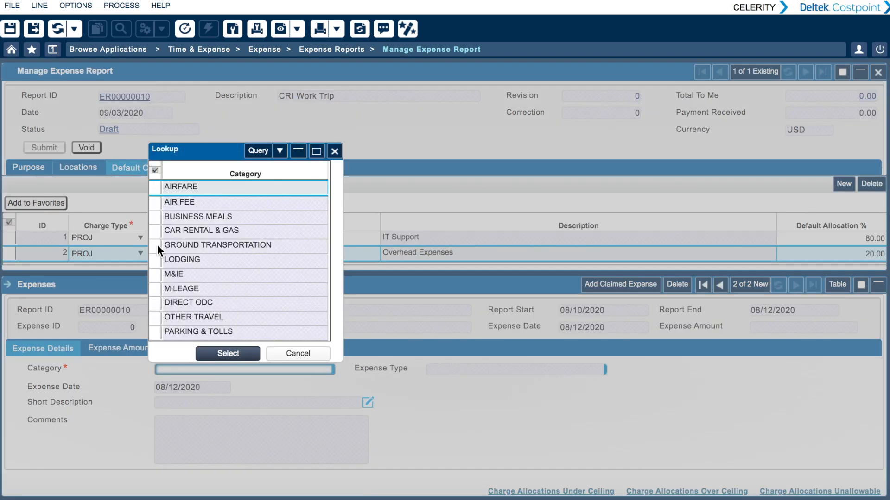
pyautogui.click(157, 260)
pyautogui.click(216, 352)
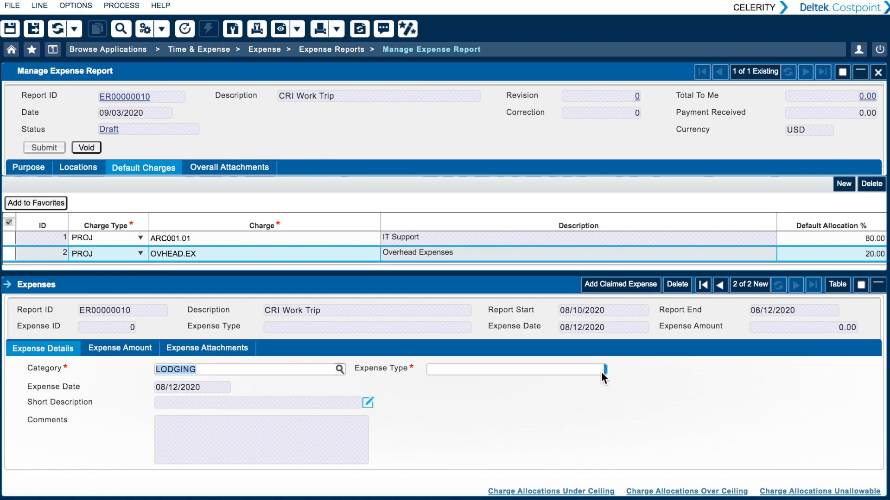
pyautogui.click(607, 368)
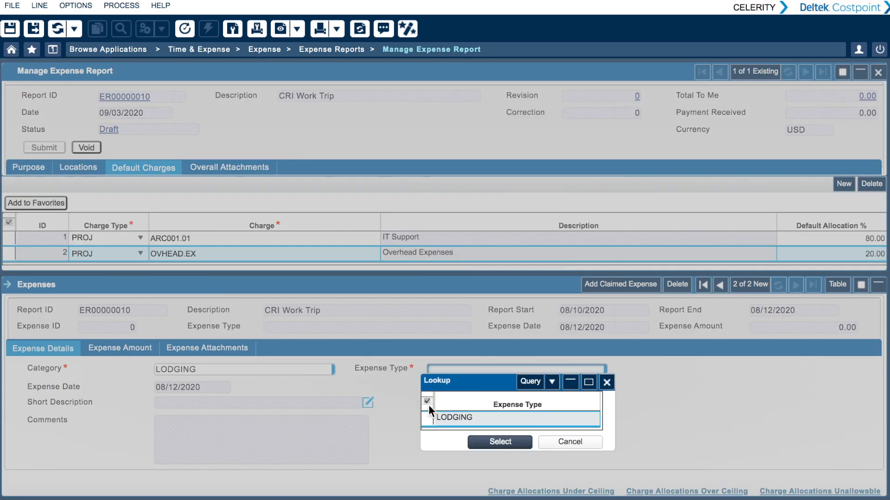
pyautogui.click(485, 443)
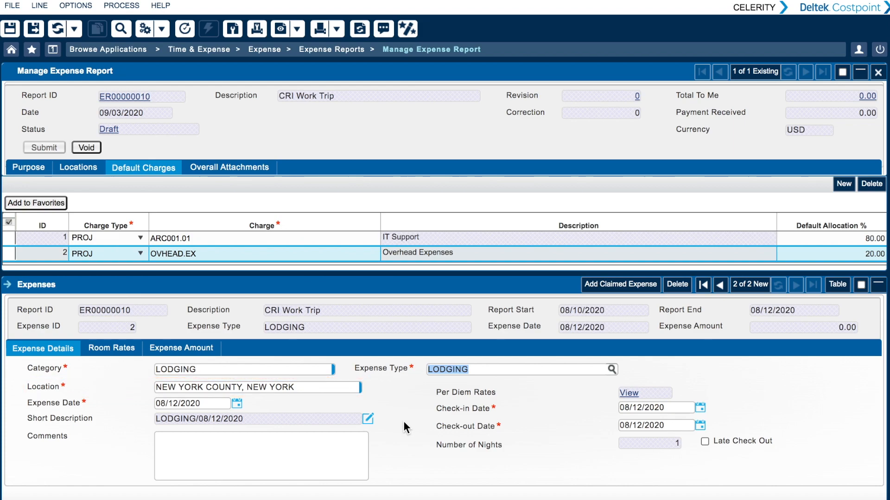
# - Enter a room rate of 100 and a tax rate of 10 for the 08/12/2020 lodging night
pyautogui.click(117, 347)
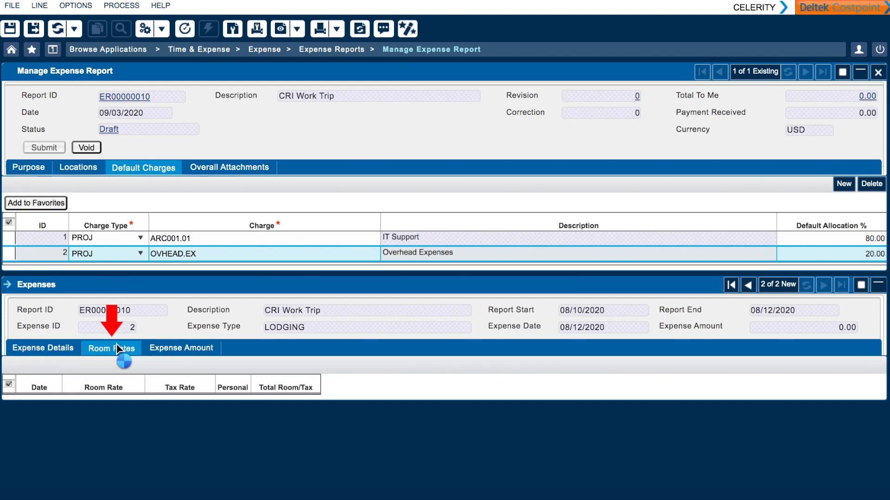
pyautogui.click(140, 406)
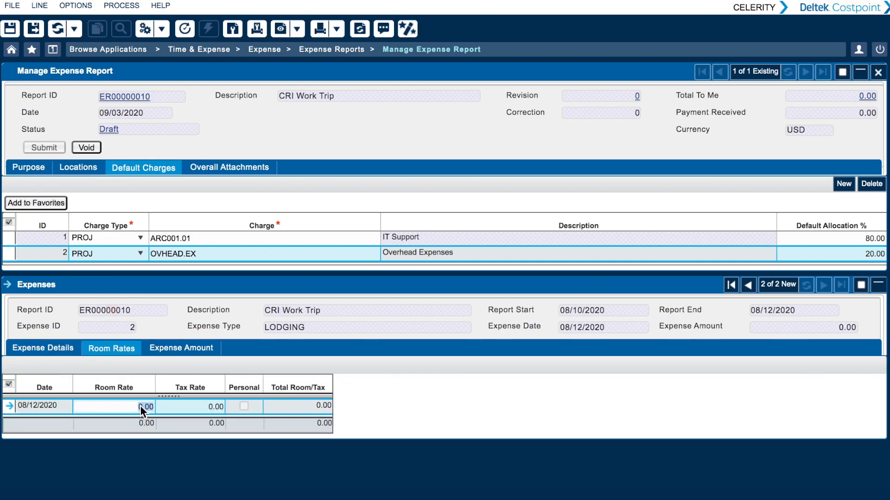
pyautogui.write('100')
pyautogui.click(211, 406)
pyautogui.write('10')
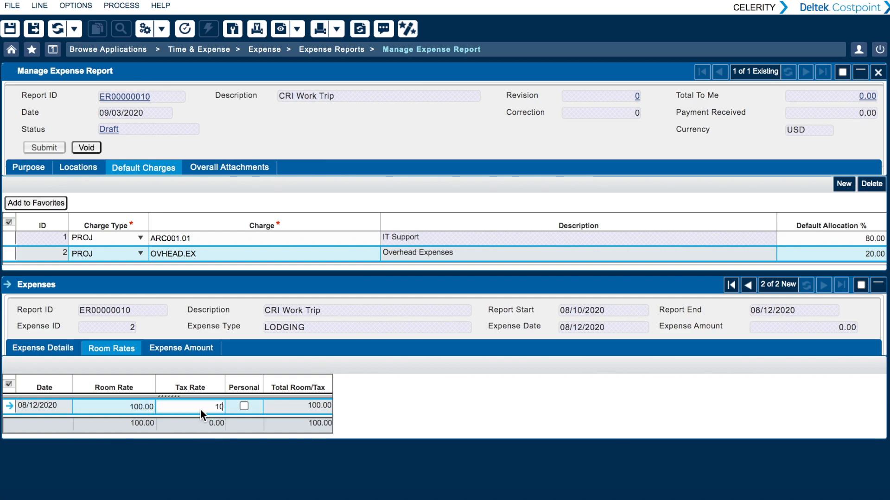
pyautogui.click(198, 425)
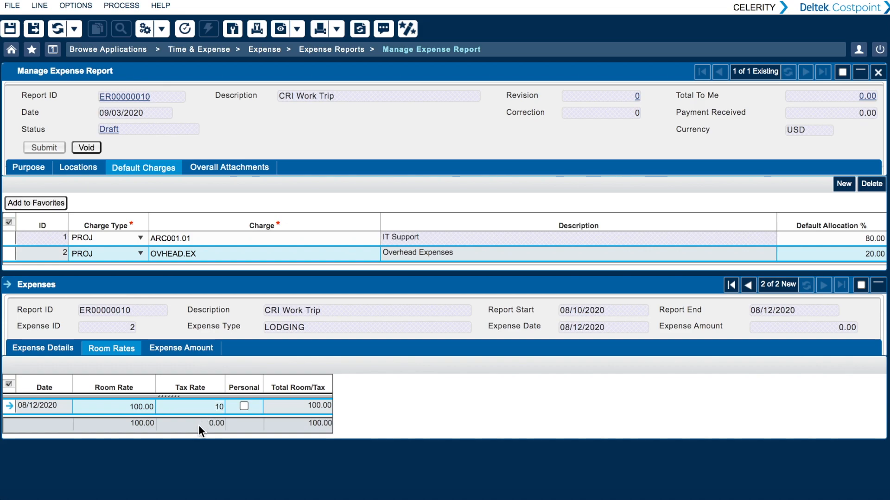
# - Enter 110 as the expense incurred for the lodging expense
pyautogui.click(187, 348)
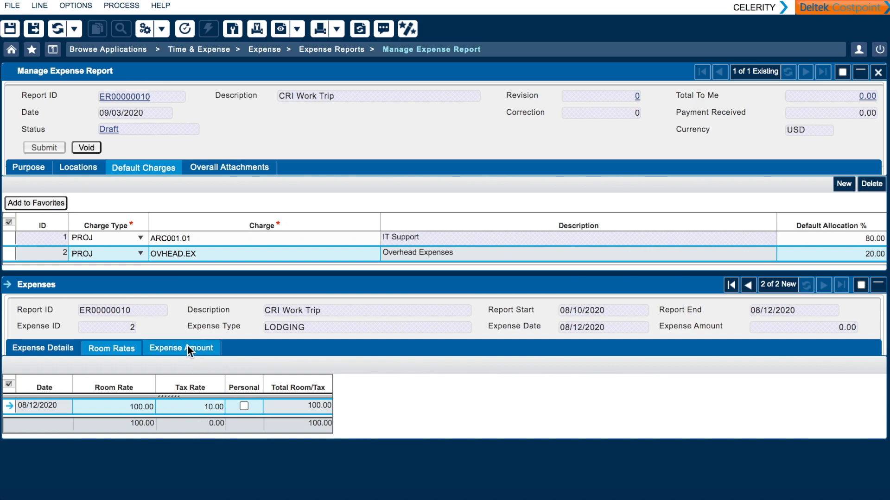
pyautogui.click(375, 416)
pyautogui.write('110')
pyautogui.click(372, 432)
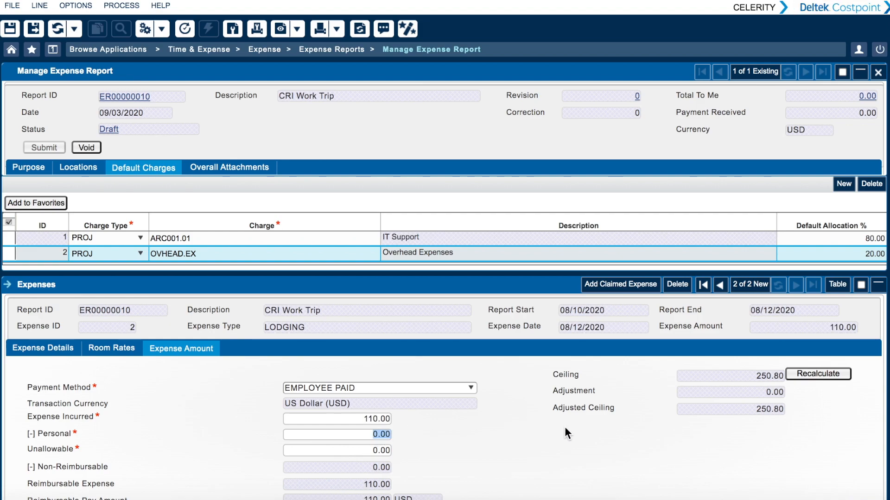
# - Add a claimed expense with category M&IE and expense type M&IE
pyautogui.click(625, 286)
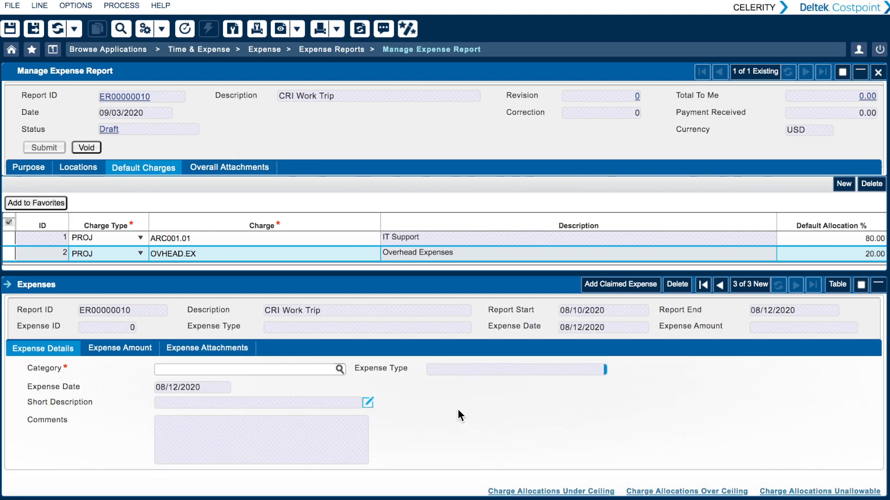
pyautogui.click(339, 369)
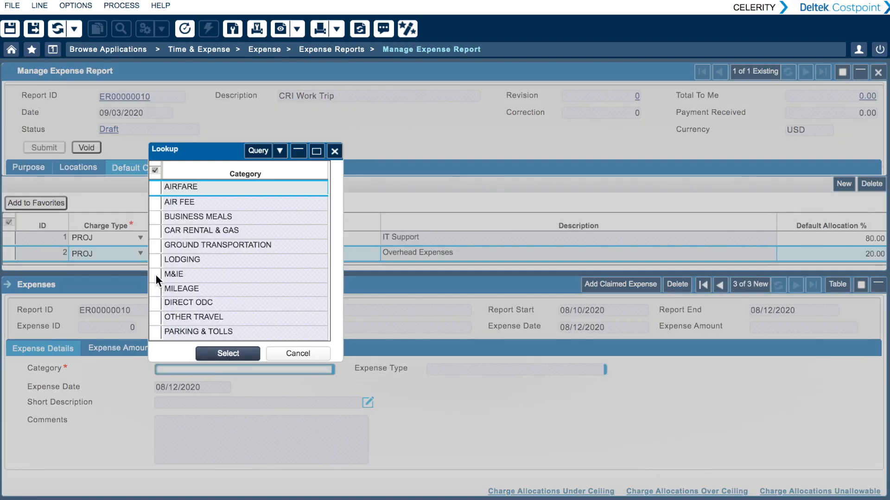
pyautogui.click(156, 275)
pyautogui.click(232, 354)
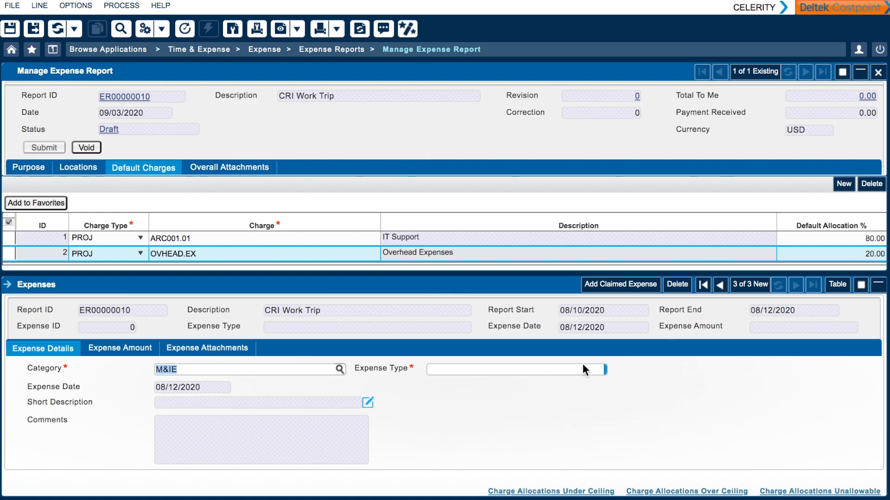
pyautogui.click(612, 369)
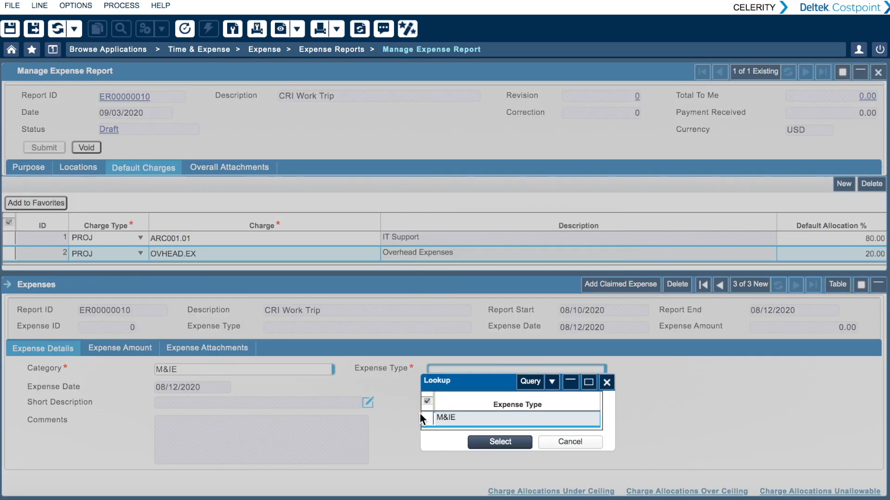
pyautogui.click(479, 443)
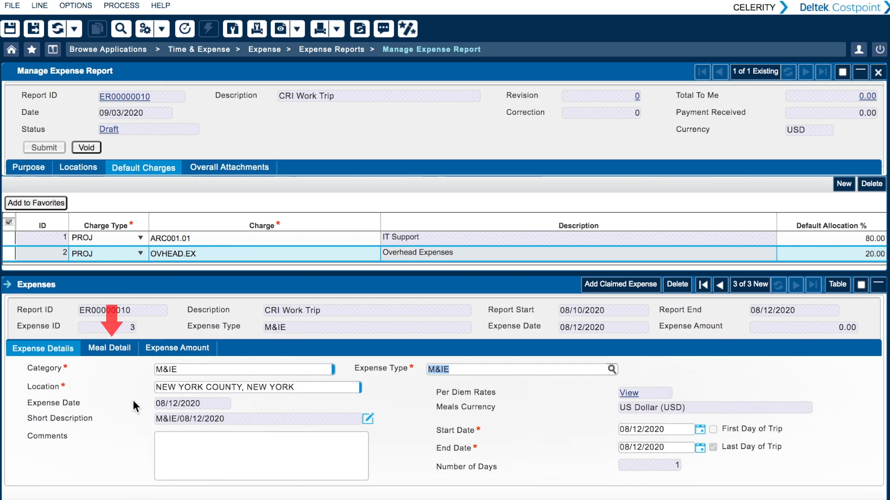
# - Exclude breakfast and lunch from the 08/12/2020 M&IE meal details, and check the resulting expense amount
pyautogui.click(119, 353)
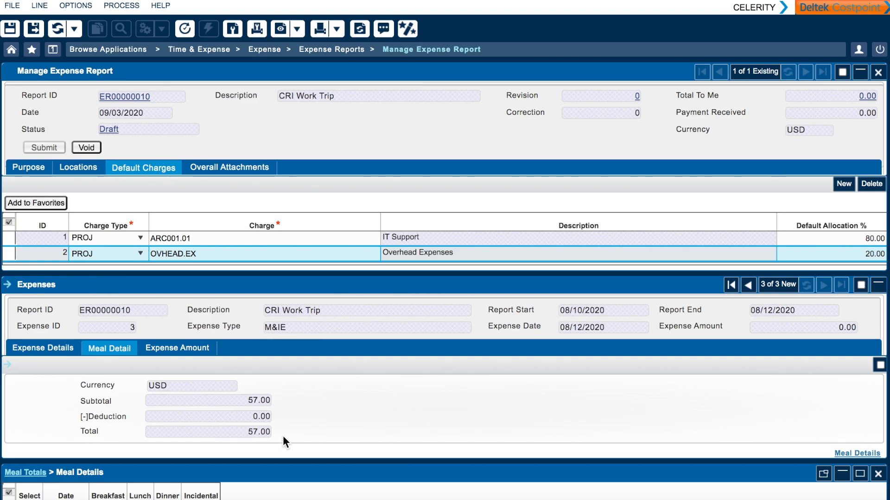
pyautogui.scroll(-2, 274, 438)
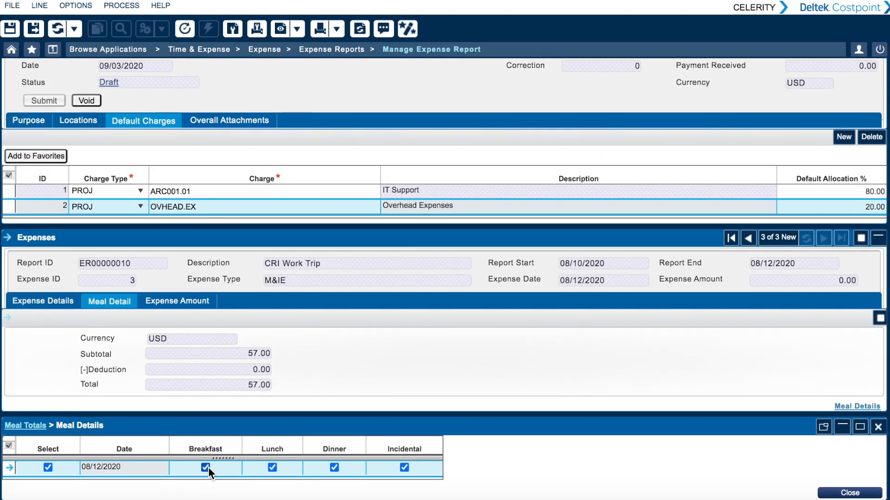
pyautogui.click(206, 467)
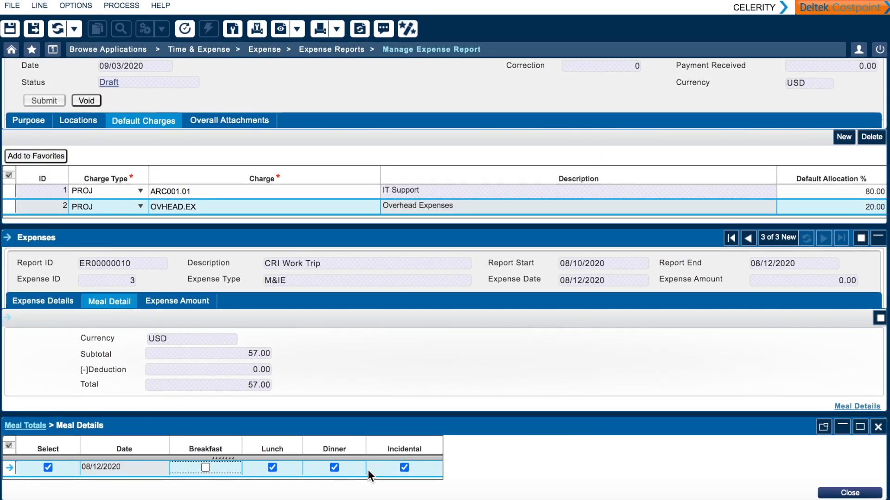
pyautogui.click(273, 468)
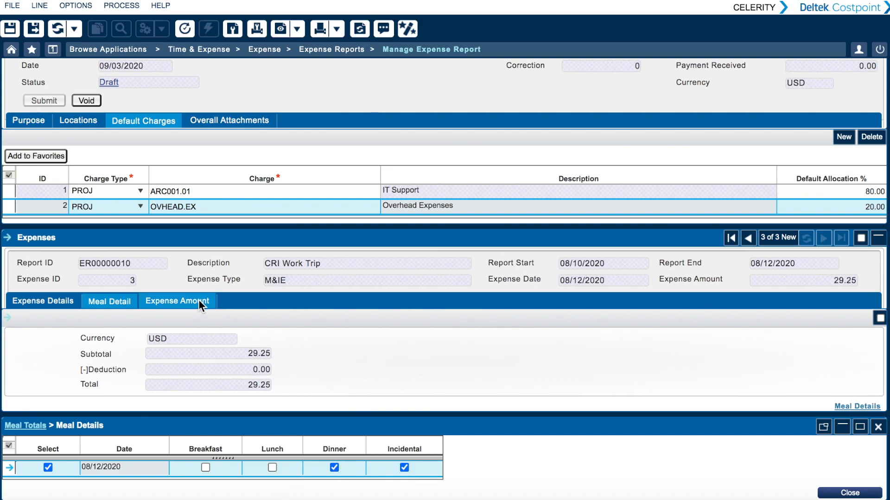
pyautogui.click(198, 300)
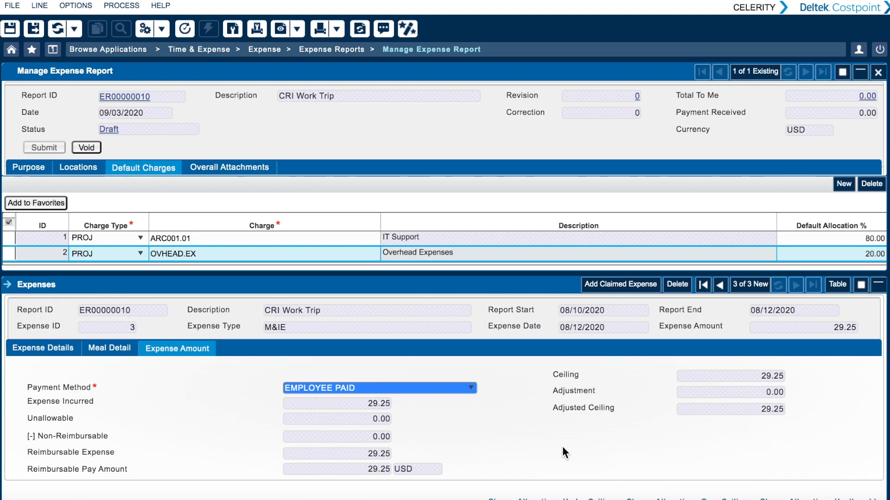
# - Add a claimed expense with category BUSINESS MEALS and expense type BUSINESS MEALS
pyautogui.click(642, 282)
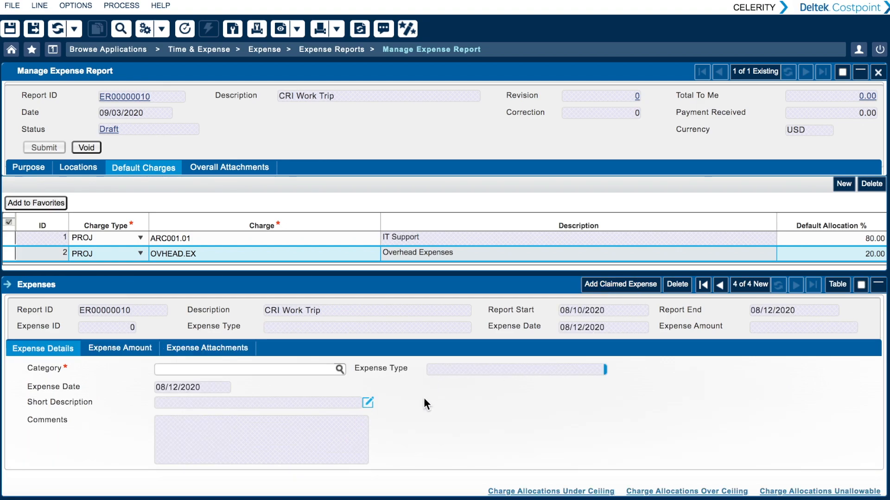
pyautogui.click(340, 369)
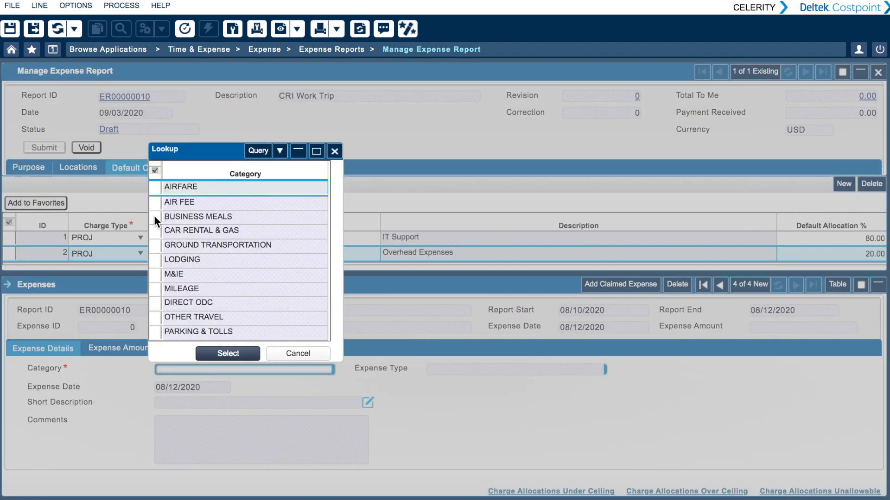
pyautogui.click(153, 215)
pyautogui.click(213, 352)
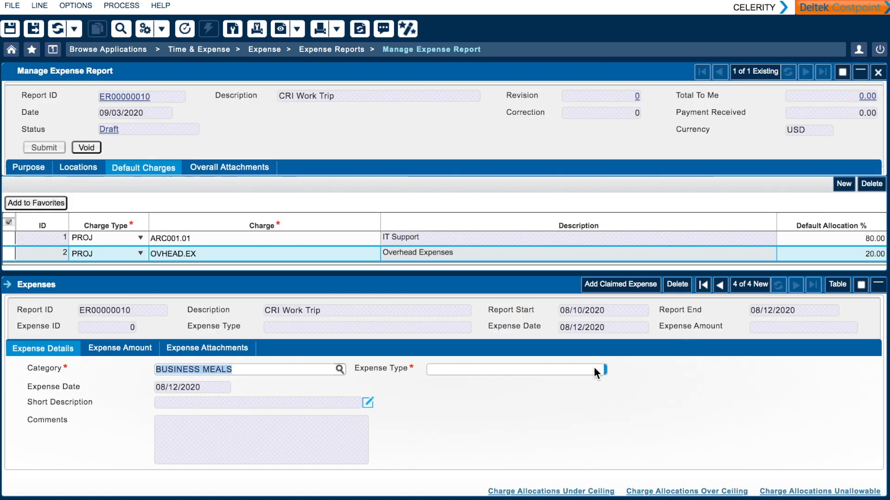
pyautogui.click(609, 367)
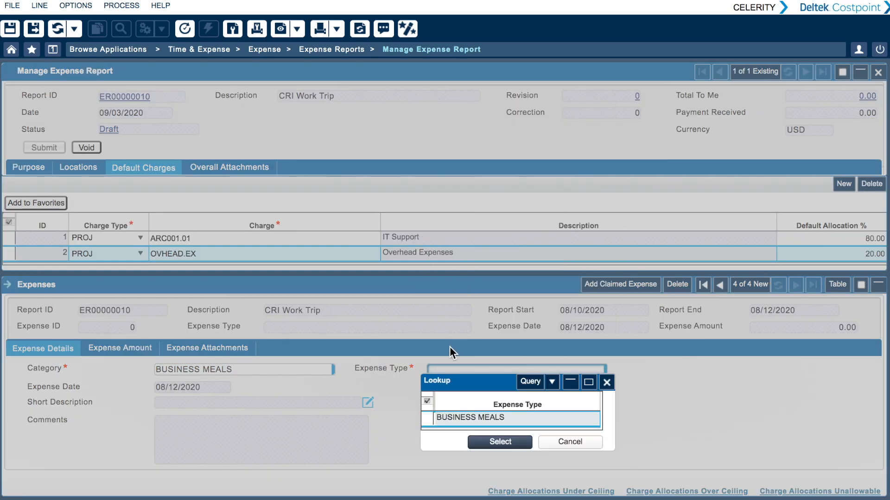
pyautogui.click(528, 445)
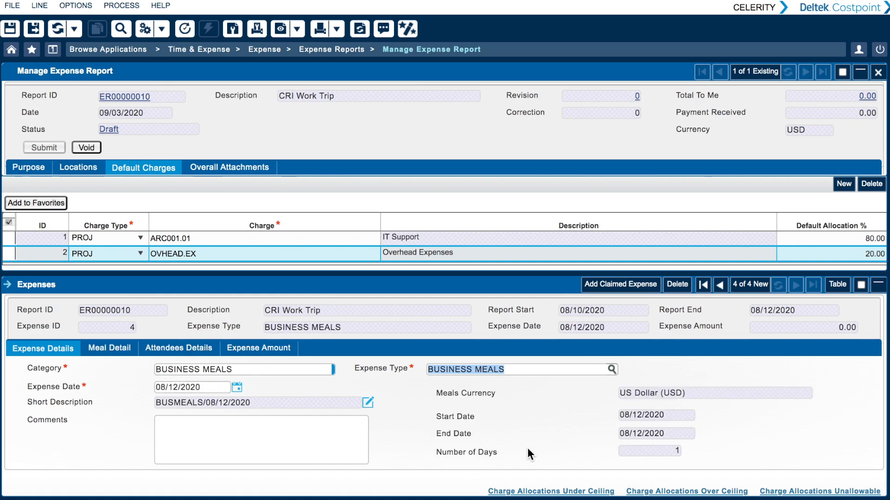
# - Include lunch in the business meal details for 08/12/2020 with a lunch amount of 100
pyautogui.click(118, 345)
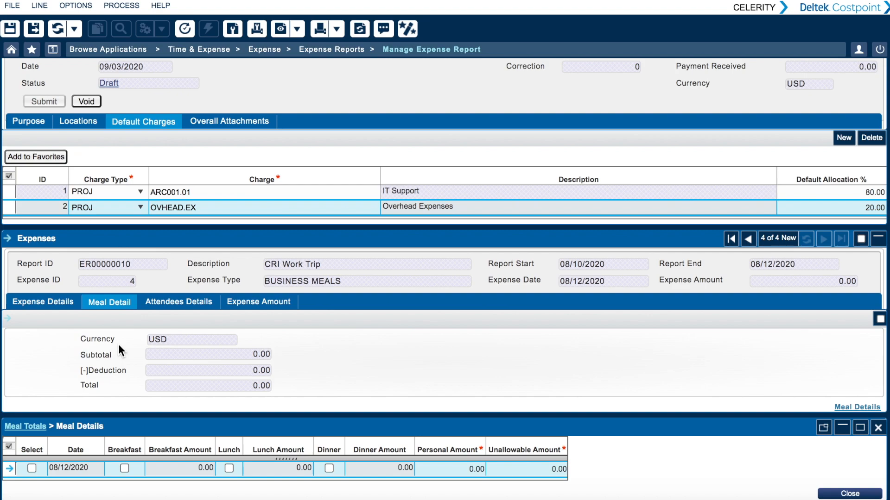
pyautogui.click(229, 468)
pyautogui.click(302, 469)
pyautogui.write('100')
pyautogui.click(385, 469)
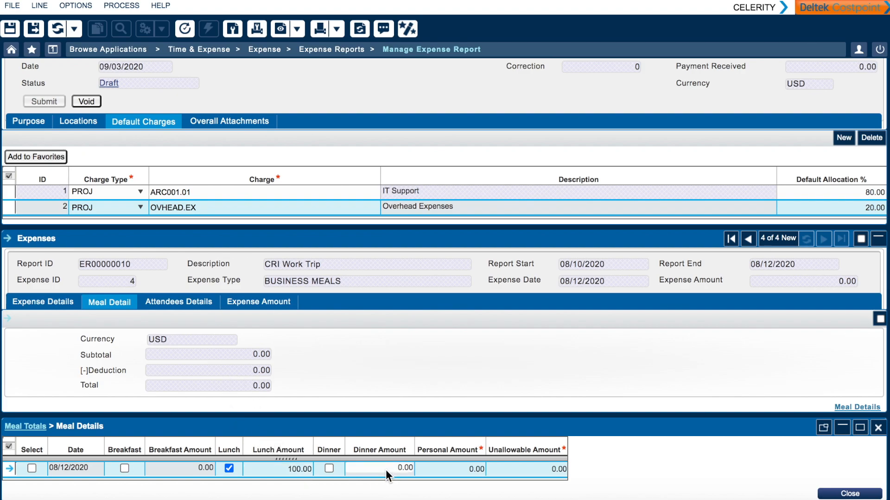
# - Add a second attendee to the business meal from the employee lookup, and check the meal's expense amount
pyautogui.click(195, 302)
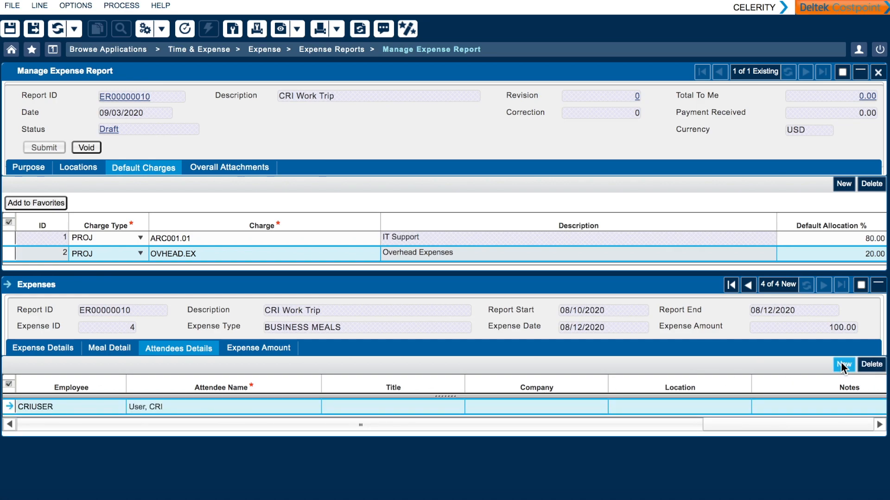
pyautogui.click(843, 366)
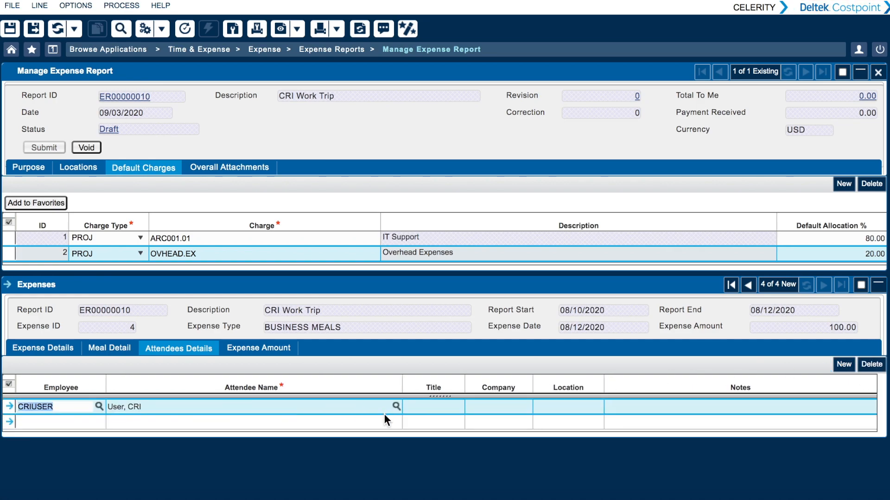
pyautogui.click(397, 421)
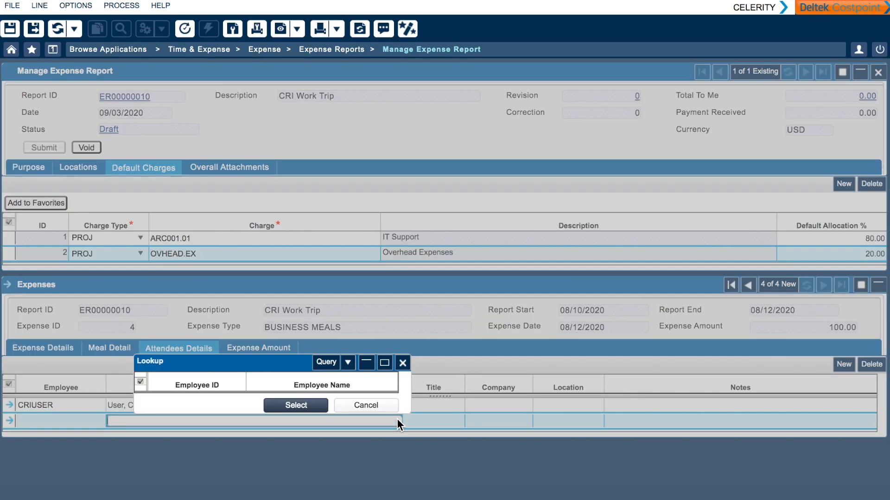
pyautogui.click(284, 403)
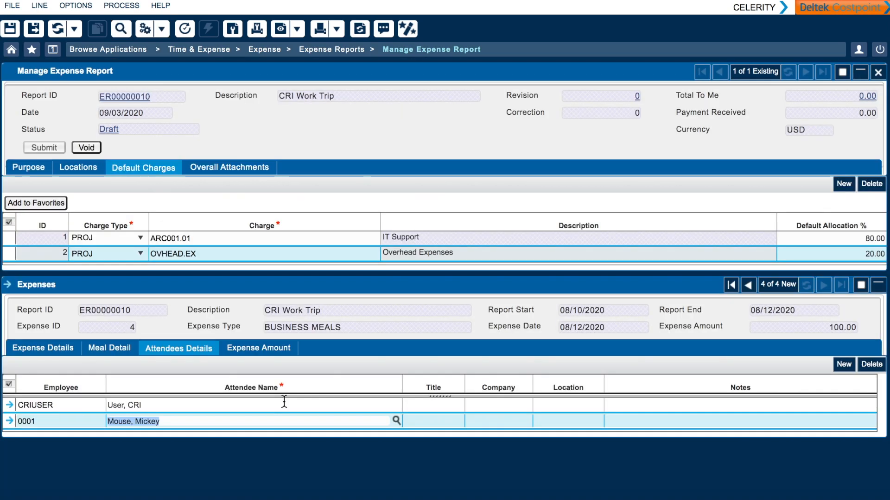
pyautogui.click(268, 346)
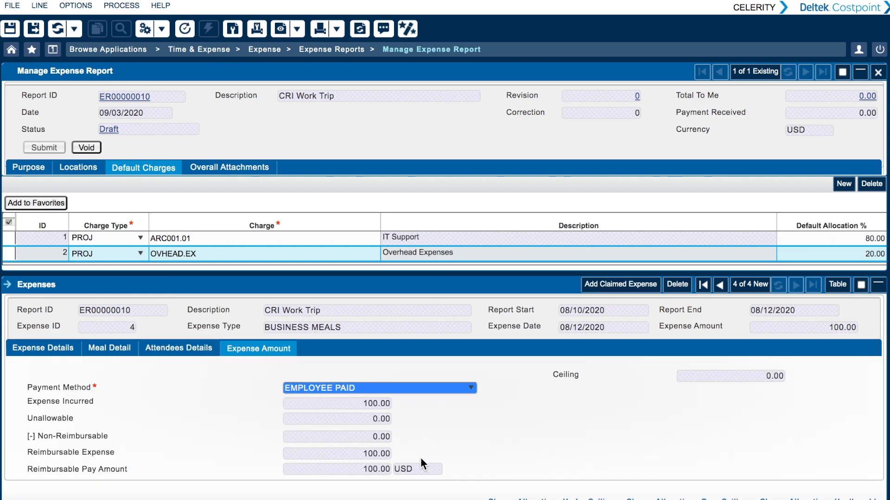
# - Add a claimed expense with category MILEAGE and expense type MILEAGE
pyautogui.click(638, 279)
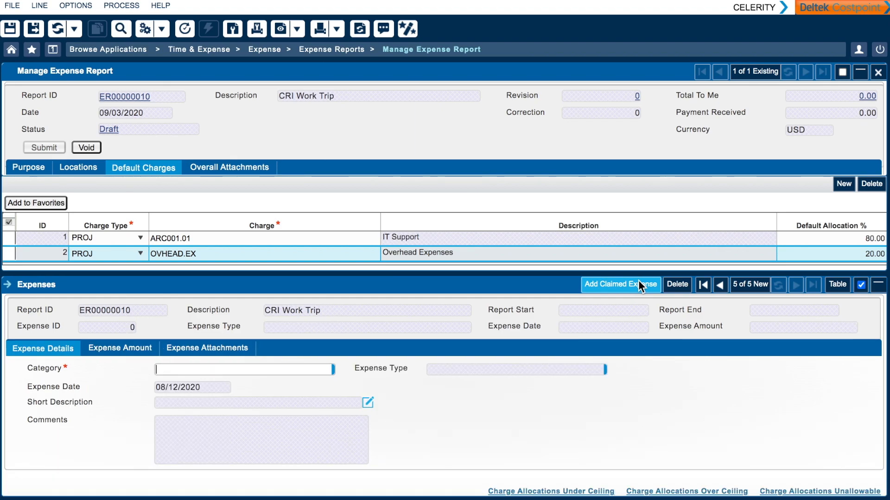
pyautogui.click(340, 369)
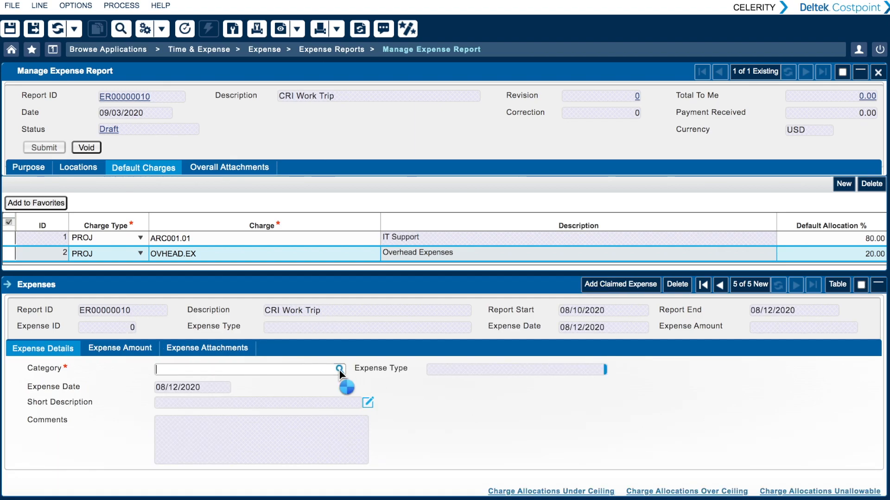
pyautogui.click(155, 288)
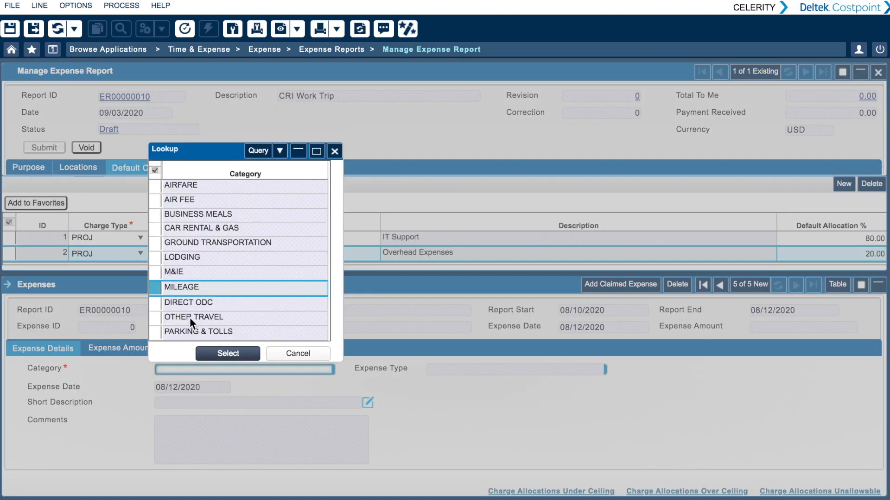
pyautogui.click(229, 354)
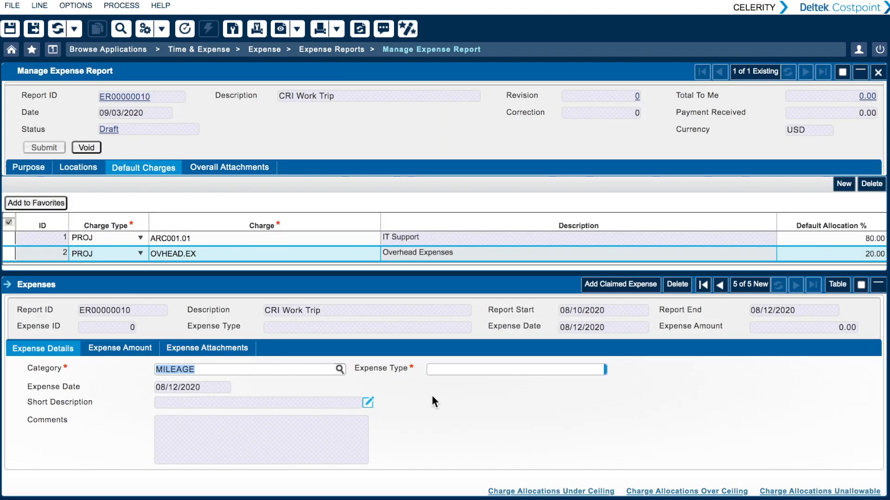
pyautogui.click(612, 370)
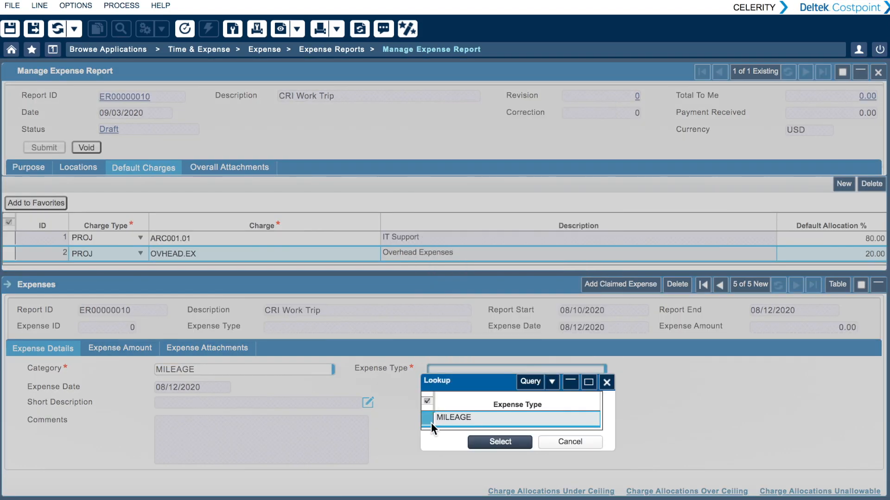
pyautogui.click(493, 438)
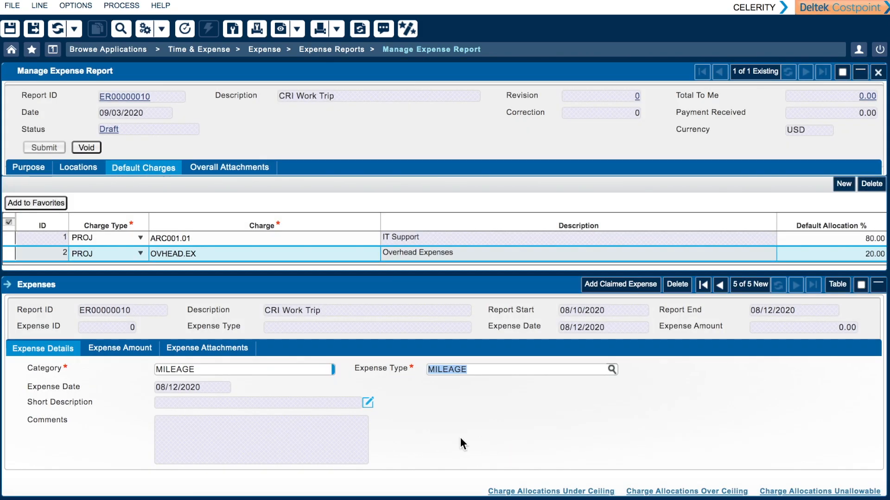
# - Enter 100 miles and 20 personal miles for the mileage expense, and check its expense amount
pyautogui.click(126, 351)
pyautogui.write('100')
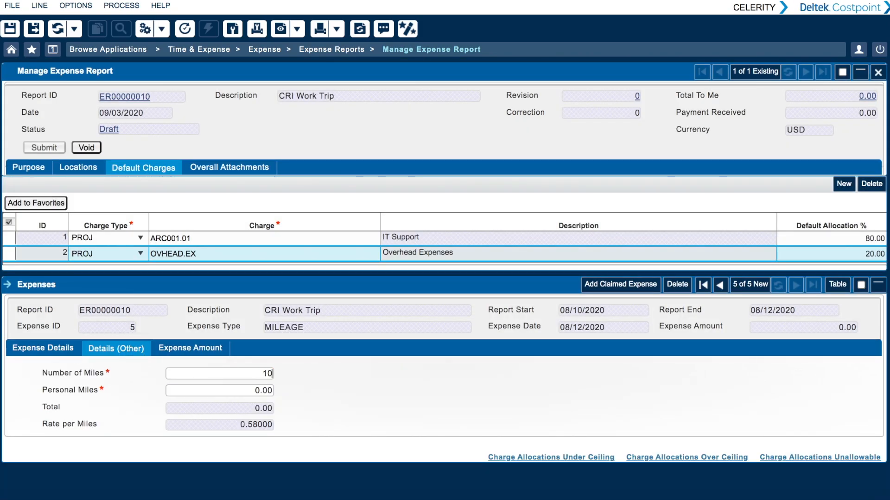
pyautogui.click(261, 390)
pyautogui.write('20')
pyautogui.click(199, 346)
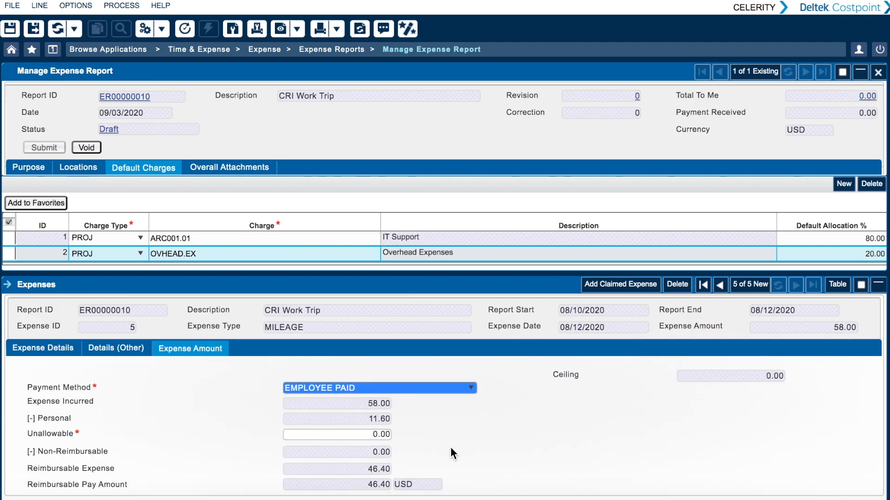
# - Save the CRI Work Trip expense report and submit it, accepting the signing statement
pyautogui.click(34, 26)
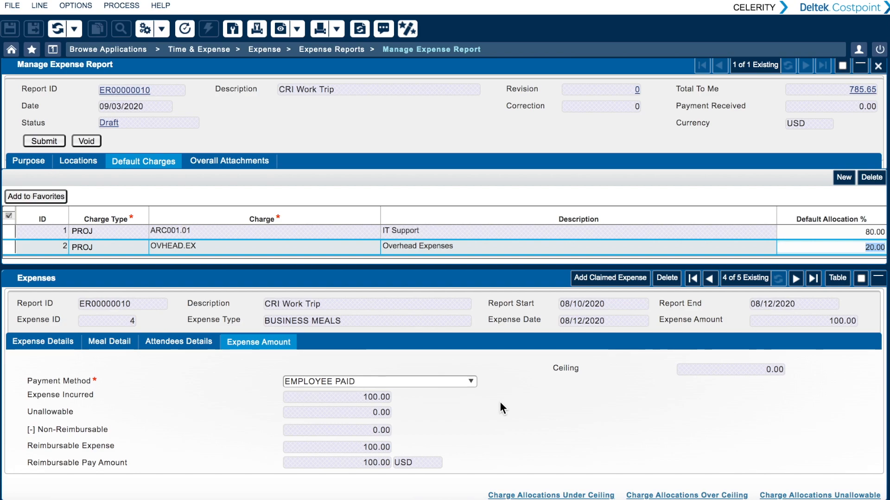
pyautogui.click(53, 141)
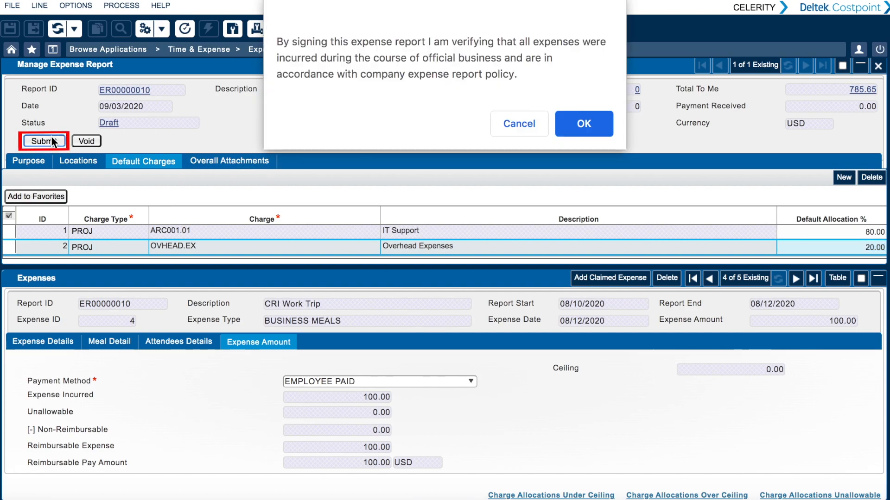
pyautogui.click(586, 126)
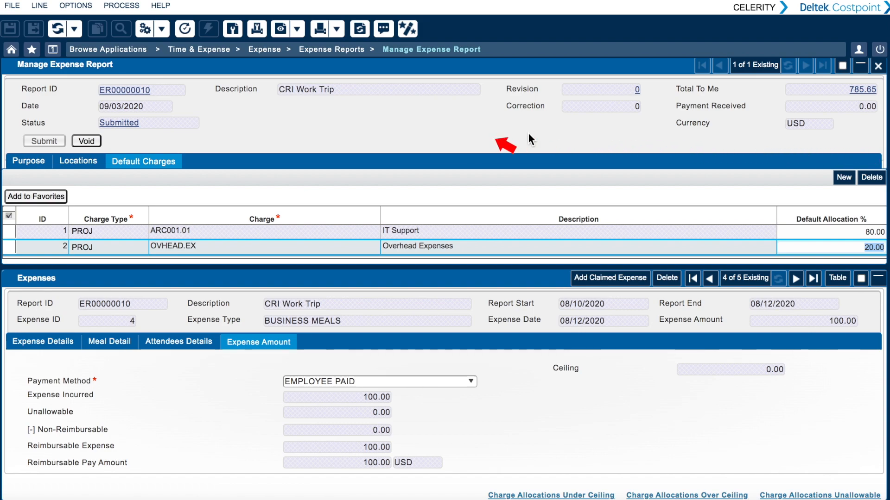
# - Upload ER_Travel_Receipt.pdf from the Travel Receipts folder to the pending attachment task in the submitted report's workflow
pyautogui.click(127, 122)
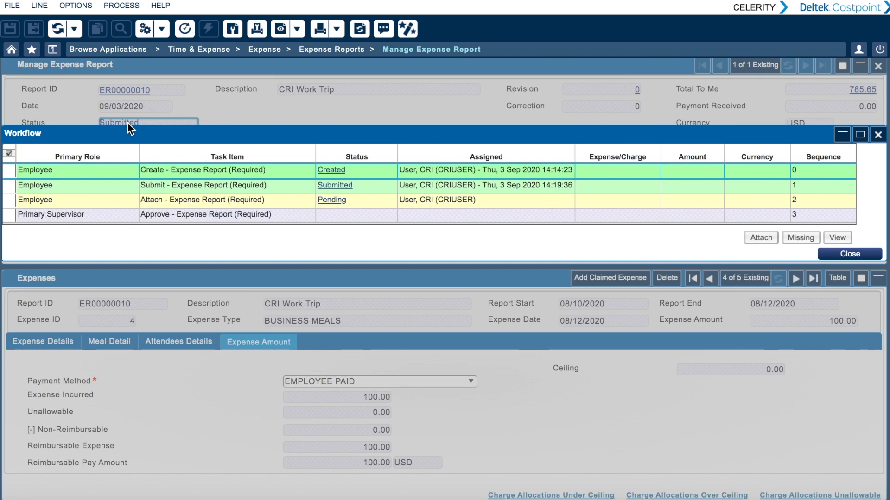
pyautogui.click(7, 202)
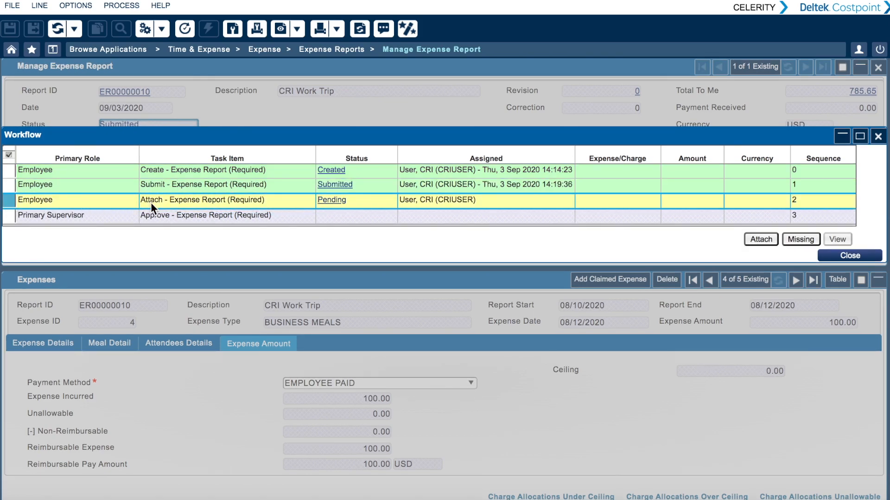
pyautogui.click(761, 239)
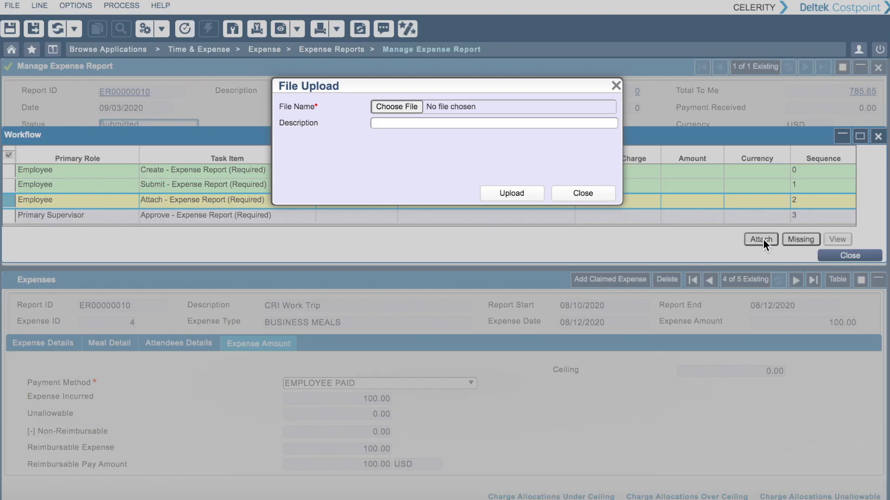
pyautogui.click(408, 106)
pyautogui.click(210, 162)
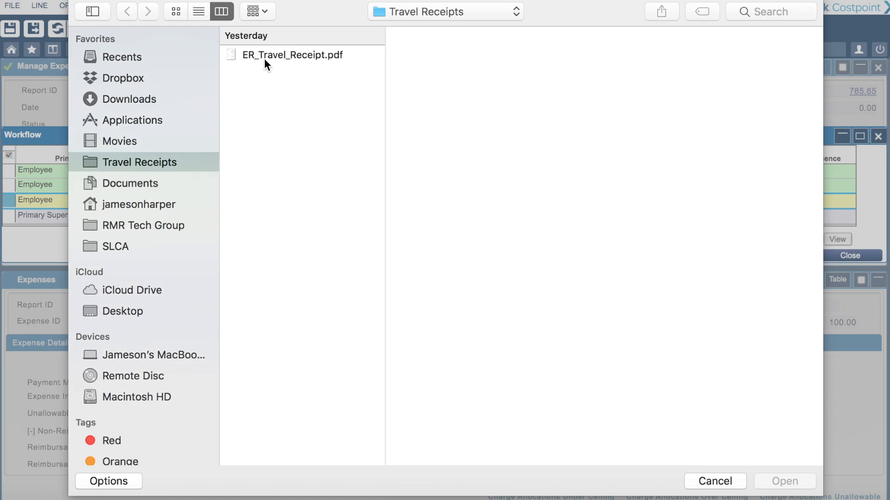
pyautogui.click(278, 54)
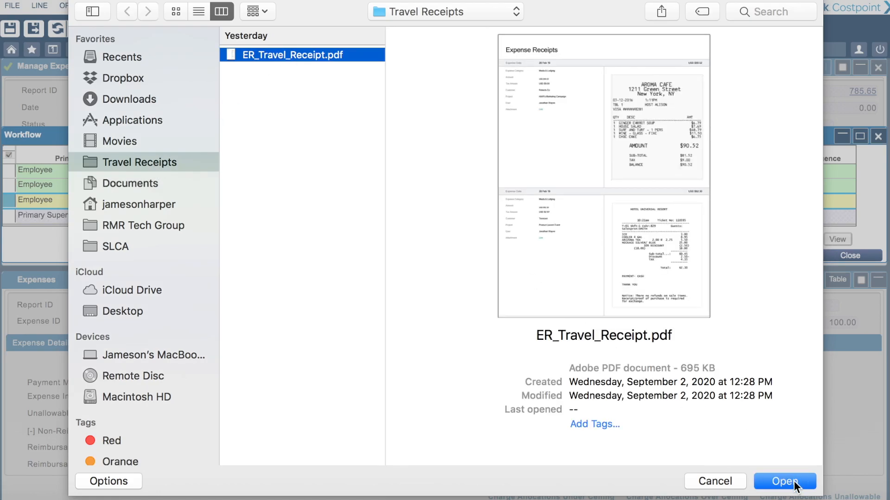
pyautogui.click(785, 481)
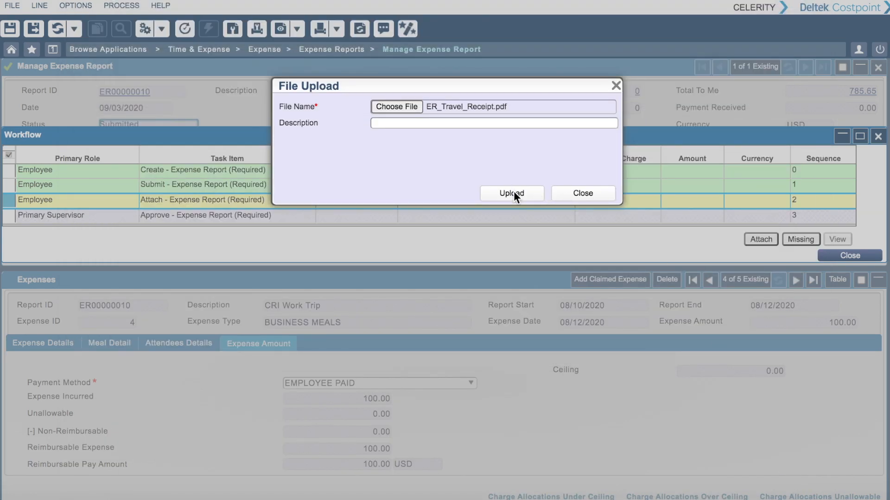
pyautogui.click(513, 192)
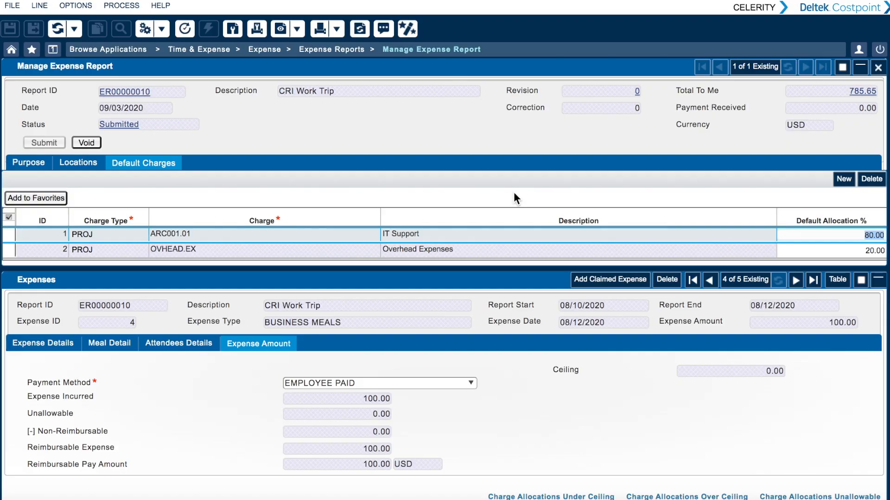
# - Check the attachment task's status in the report's workflow, view the attached receipt file, and close the workflow
pyautogui.click(124, 124)
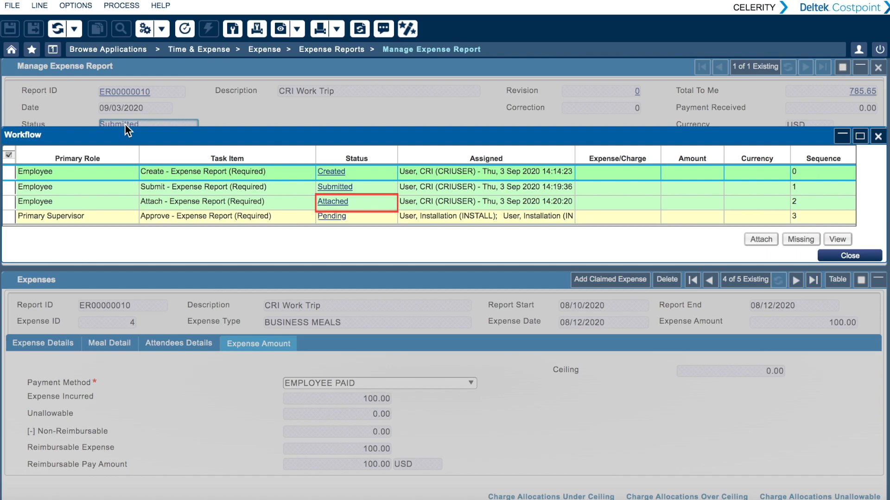
pyautogui.click(10, 203)
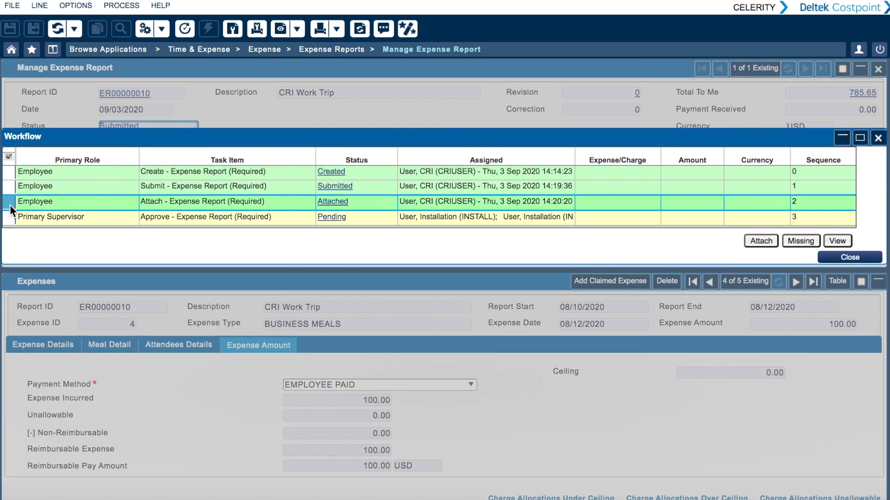
pyautogui.click(835, 238)
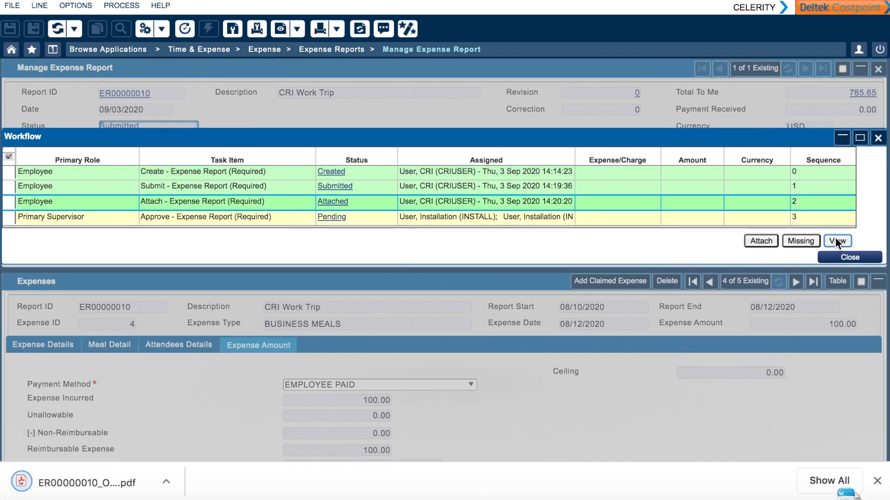
pyautogui.click(877, 482)
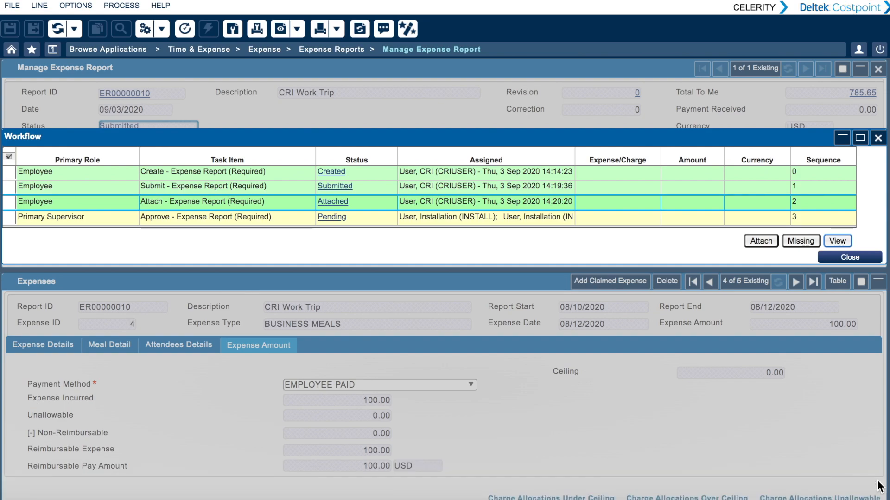
pyautogui.click(850, 257)
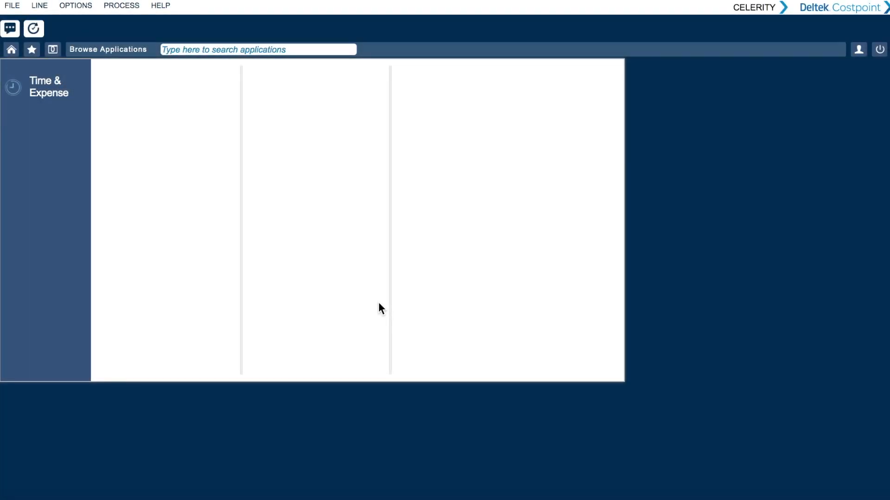
# - Open Manage/Approve Expense Reports under Time & Expense and review the outstanding expense report
pyautogui.click(28, 84)
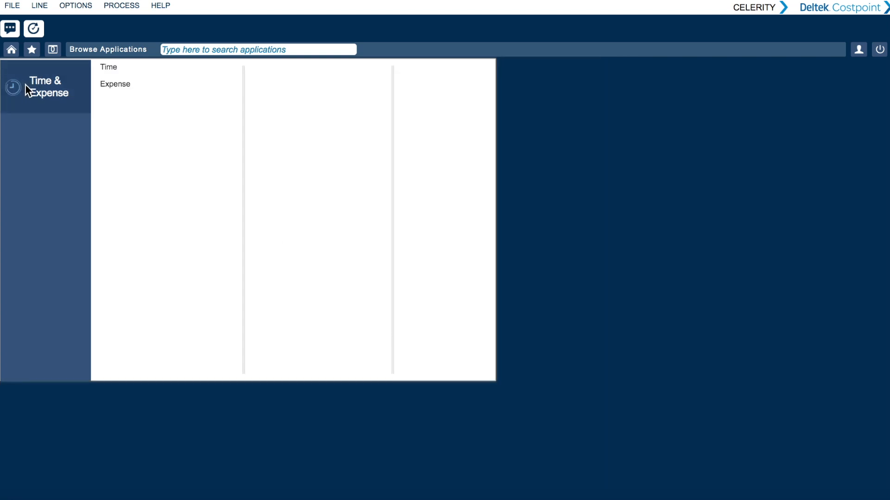
pyautogui.click(114, 85)
pyautogui.click(287, 83)
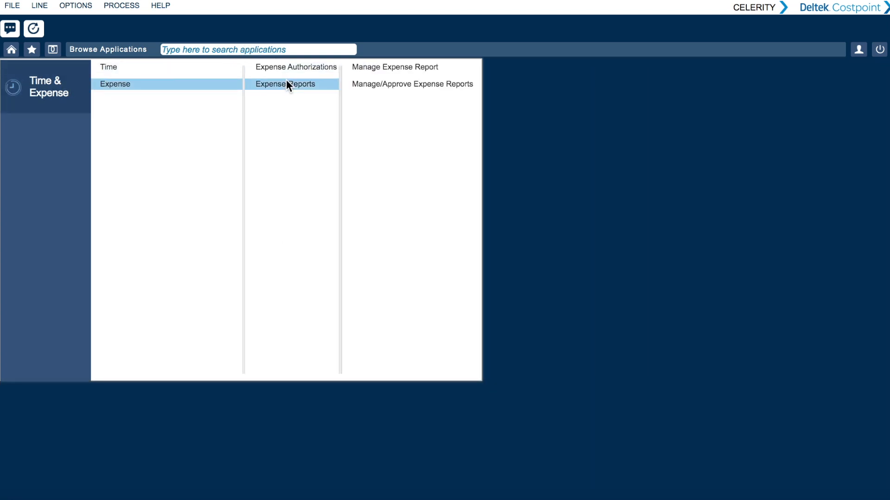
pyautogui.click(385, 84)
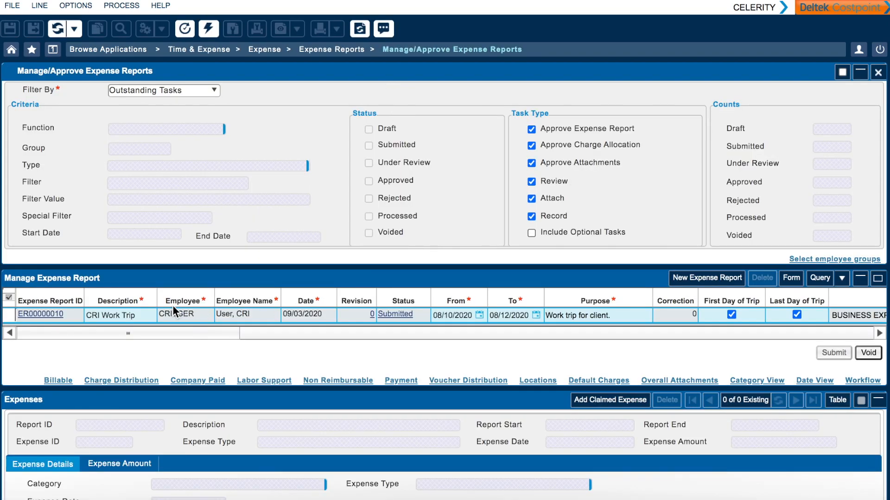
pyautogui.scroll(-1, 169, 307)
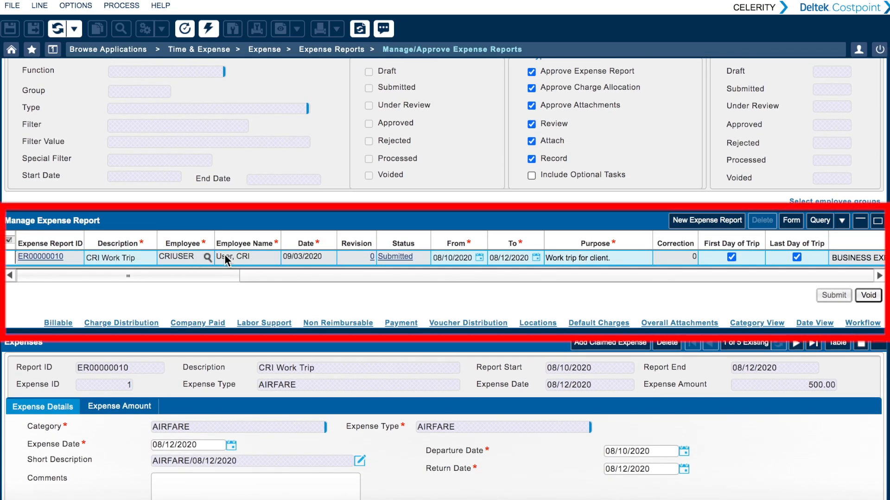
pyautogui.scroll(1, 454, 250)
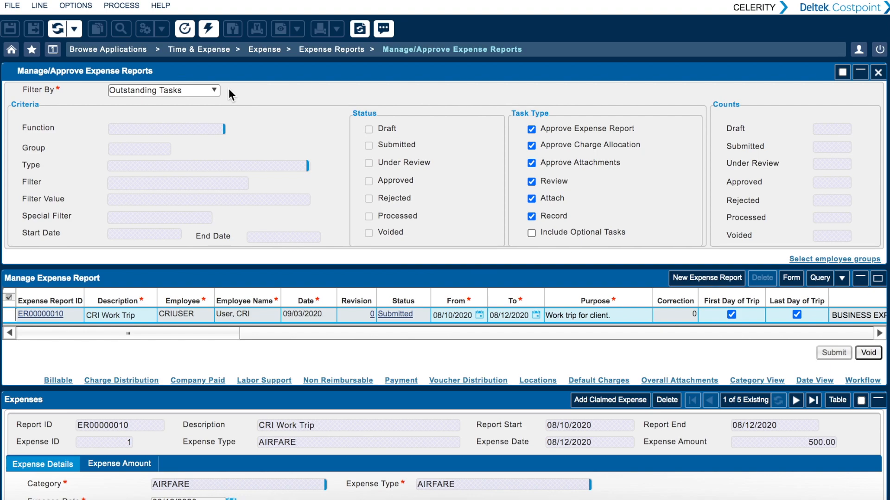
# - Filter the expense reports by Status and set the function to Backup Supervisor
pyautogui.click(213, 91)
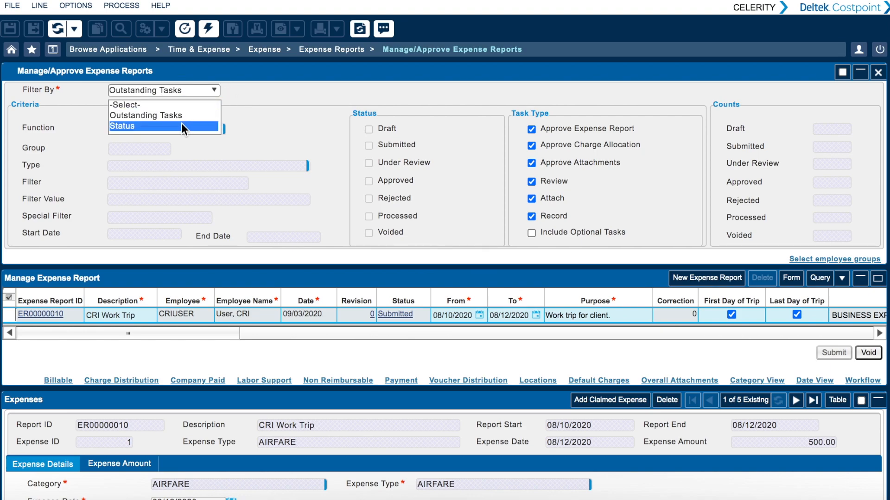
pyautogui.click(182, 124)
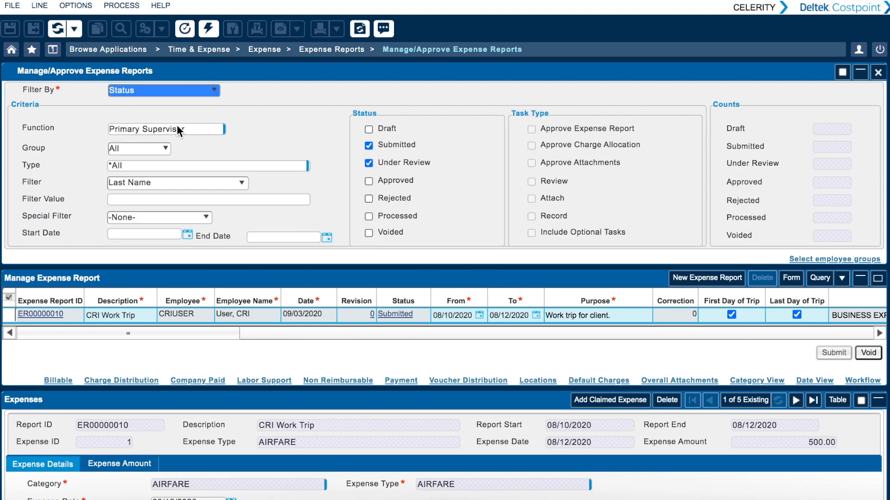
pyautogui.click(229, 129)
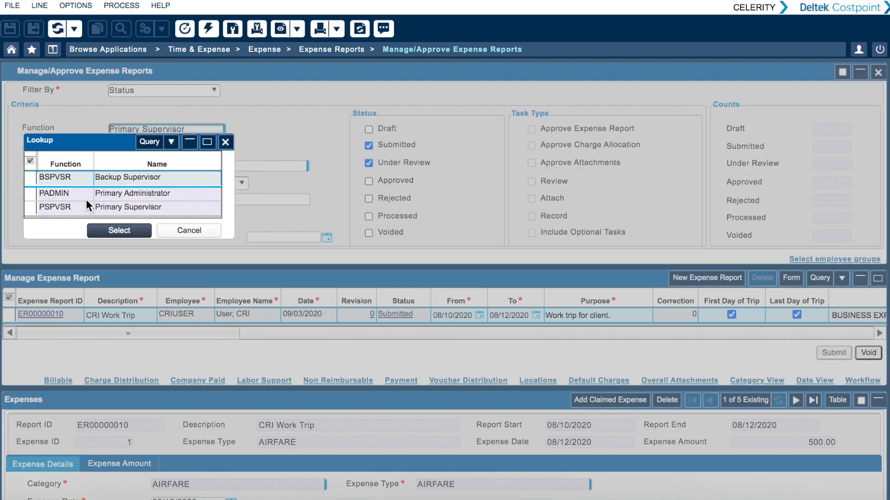
pyautogui.click(139, 231)
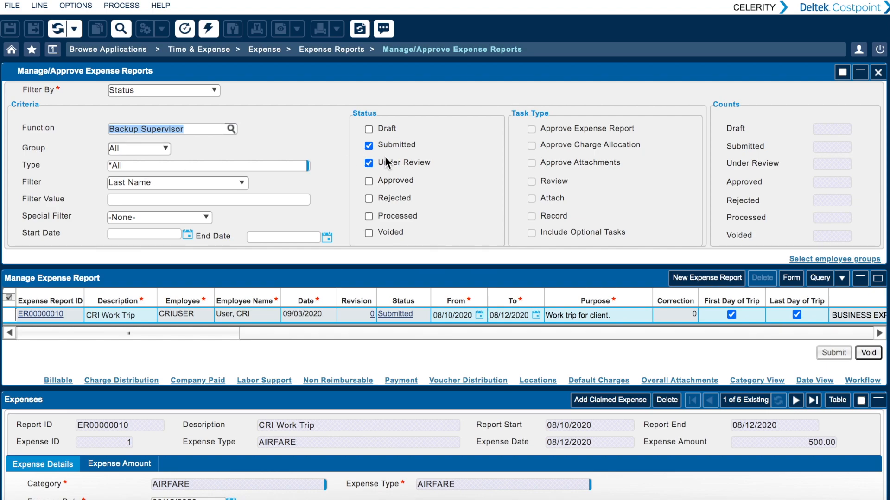
# - Exclude Under Review reports, enter the employee's last name as the Last Name filter value, and load the matching reports
pyautogui.click(368, 163)
pyautogui.click(121, 198)
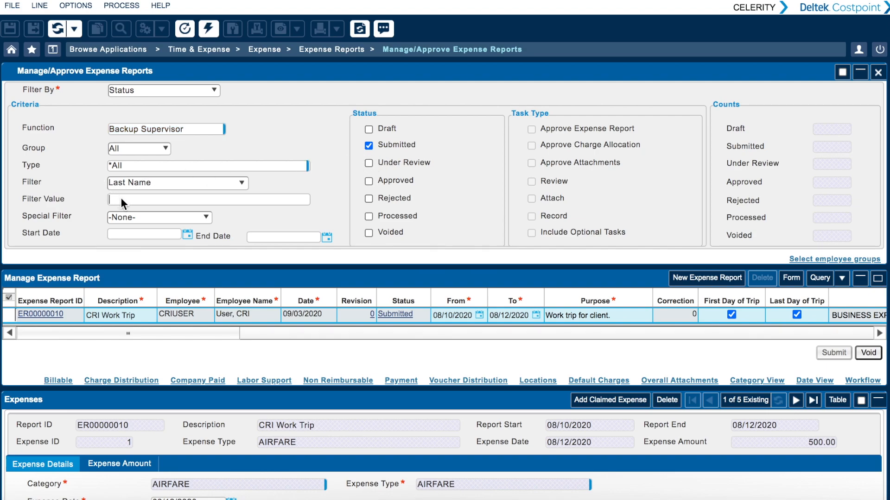
pyautogui.write('User')
pyautogui.click(207, 30)
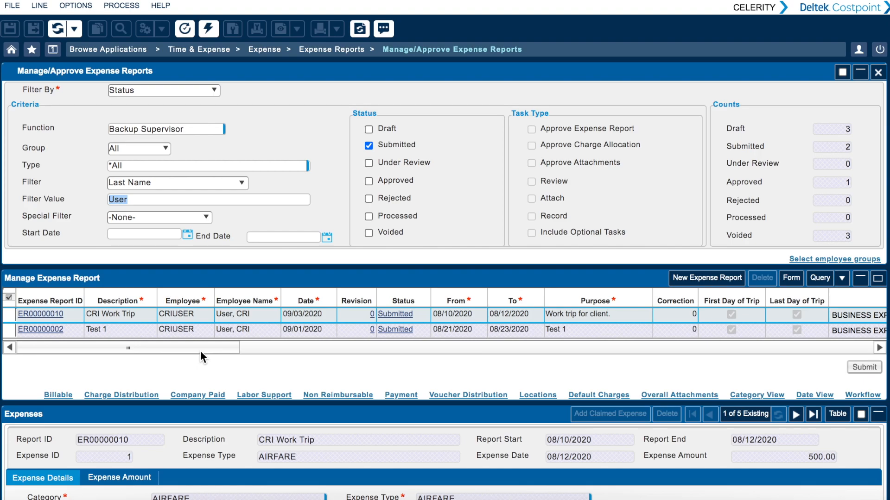
# - Open the CRI Work Trip report's workflow and perform the Primary Supervisor's required Approve task
pyautogui.click(398, 313)
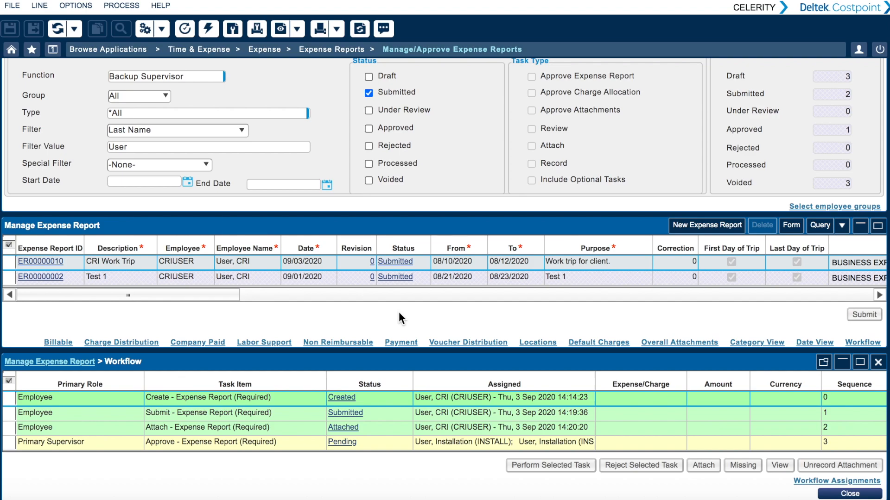
pyautogui.click(10, 441)
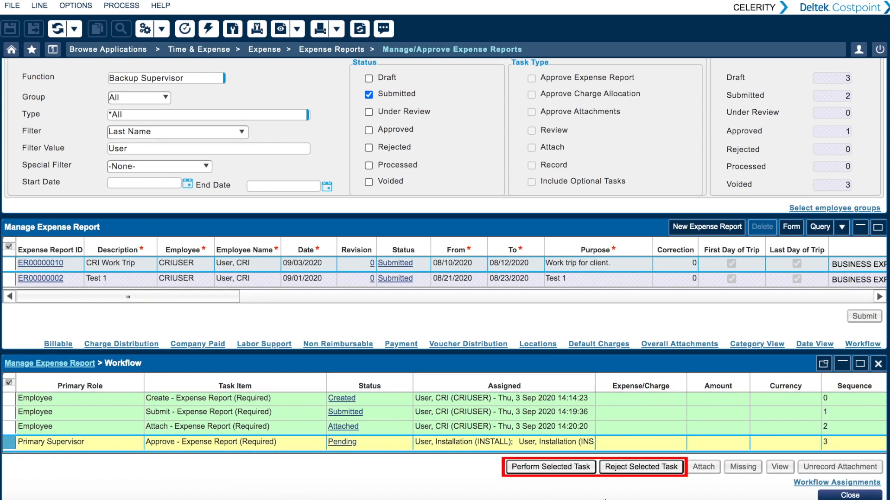
pyautogui.click(550, 466)
pyautogui.click(585, 108)
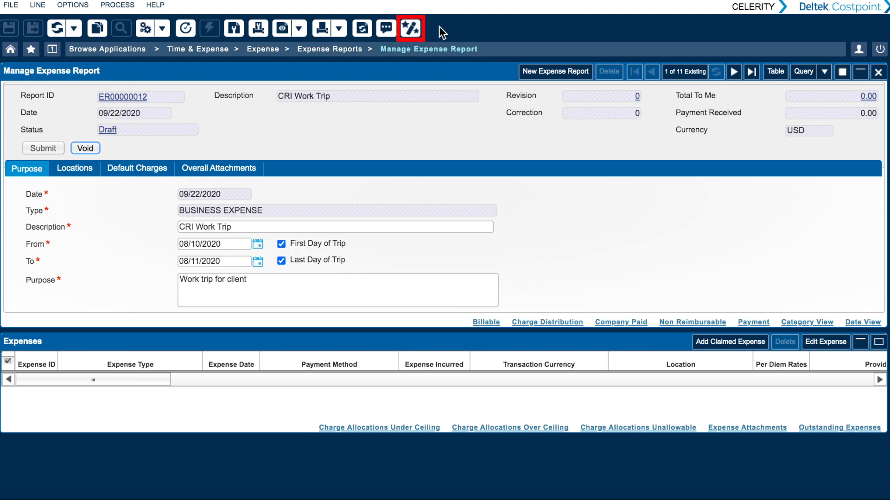
# - Reopen the draft CRI Work Trip expense report in wizard mode and save the application layout changes
pyautogui.click(411, 29)
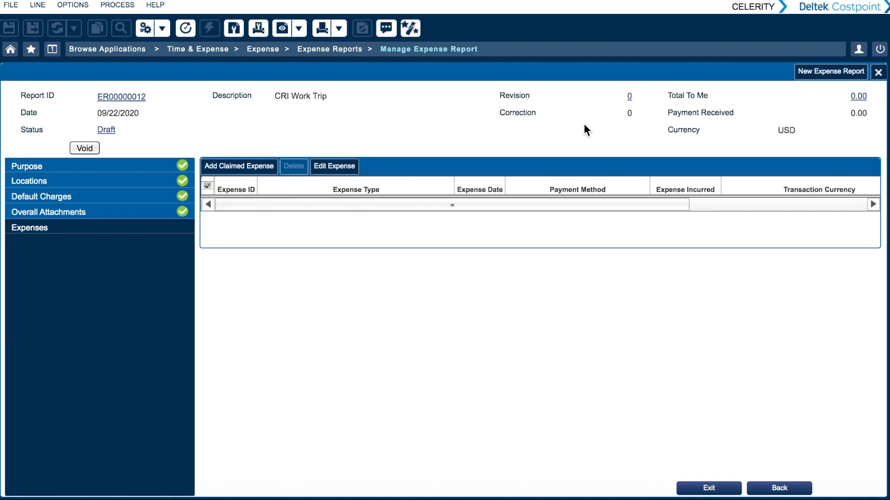
pyautogui.click(859, 50)
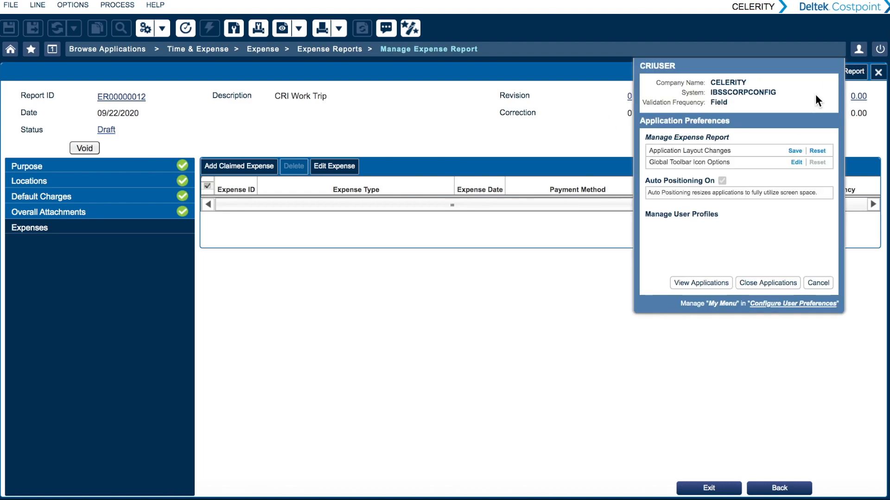
pyautogui.click(795, 152)
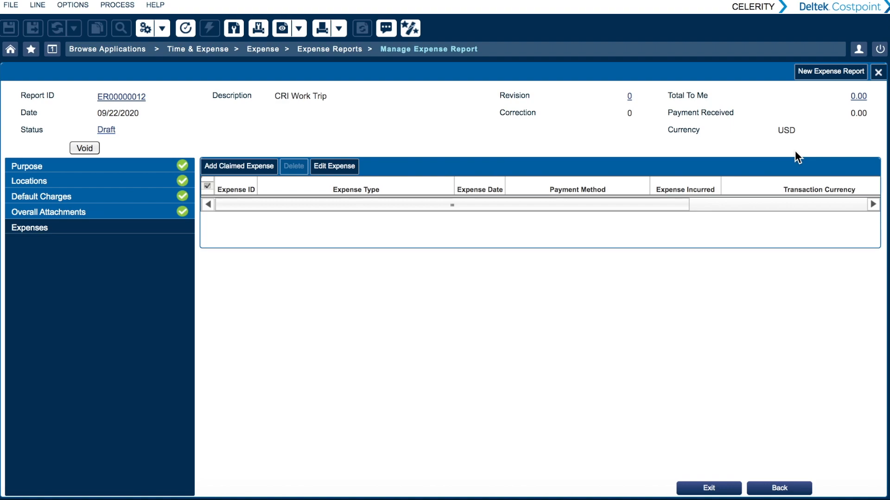
# - Switch the expense report back to the standard view and save that application layout
pyautogui.click(409, 28)
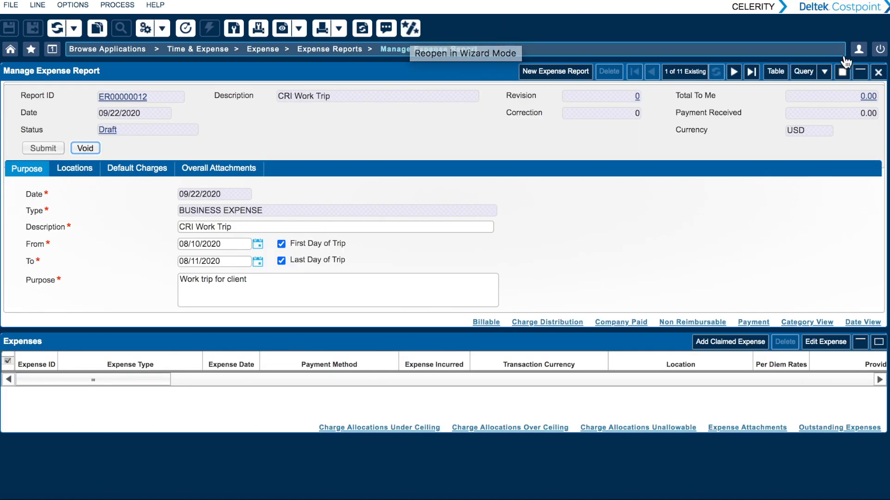
pyautogui.click(860, 51)
pyautogui.click(795, 152)
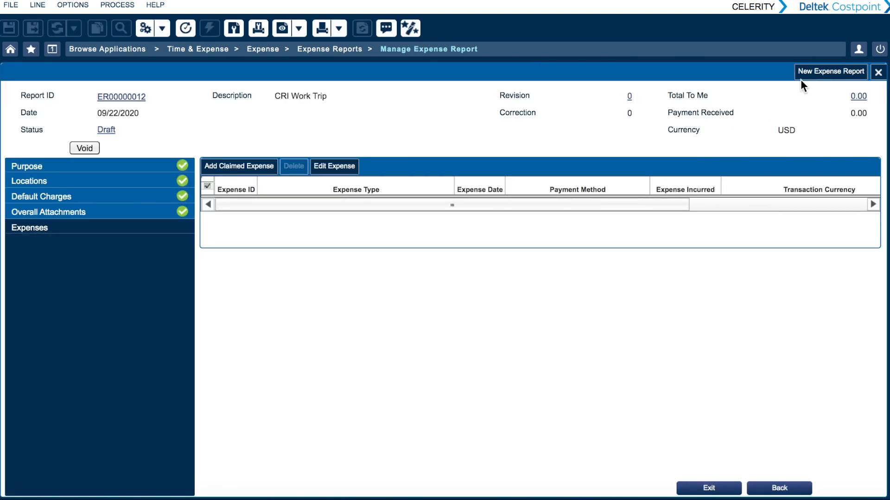
# - Start a new BUSINESS EXPENSE report with description and purpose "Travel for client", running from 08/13/2020 to 08/14/2020, and continue to Locations
pyautogui.click(816, 73)
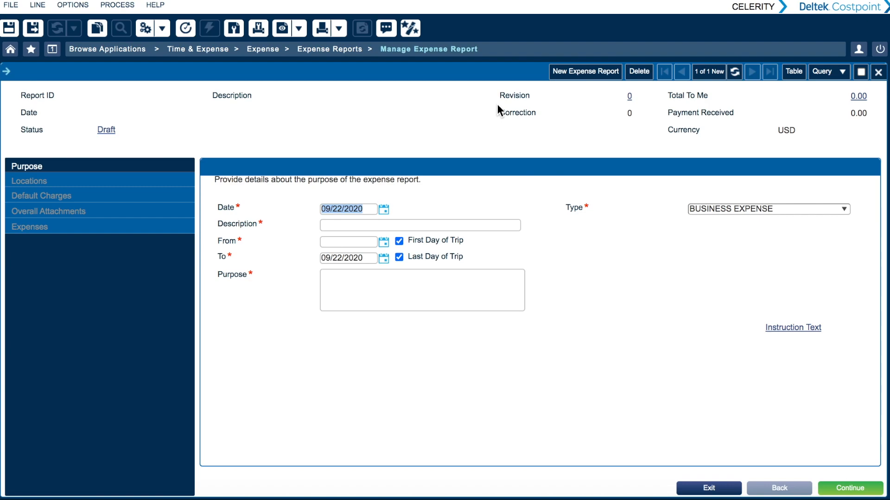
pyautogui.click(434, 225)
pyautogui.write('Travel for client')
pyautogui.click(383, 242)
pyautogui.click(273, 273)
pyautogui.click(336, 323)
pyautogui.click(384, 258)
pyautogui.click(351, 340)
pyautogui.click(443, 297)
pyautogui.write('Travel for client')
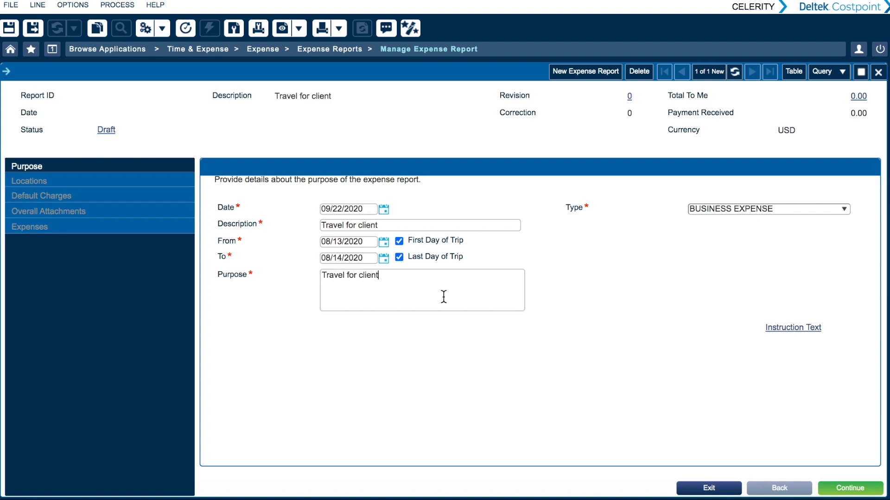
pyautogui.click(858, 490)
# - Add NEW YORK COUNTY, NEW YORK as the trip location and continue to the default charges
pyautogui.click(225, 166)
pyautogui.click(258, 227)
pyautogui.click(209, 323)
pyautogui.write('new you')
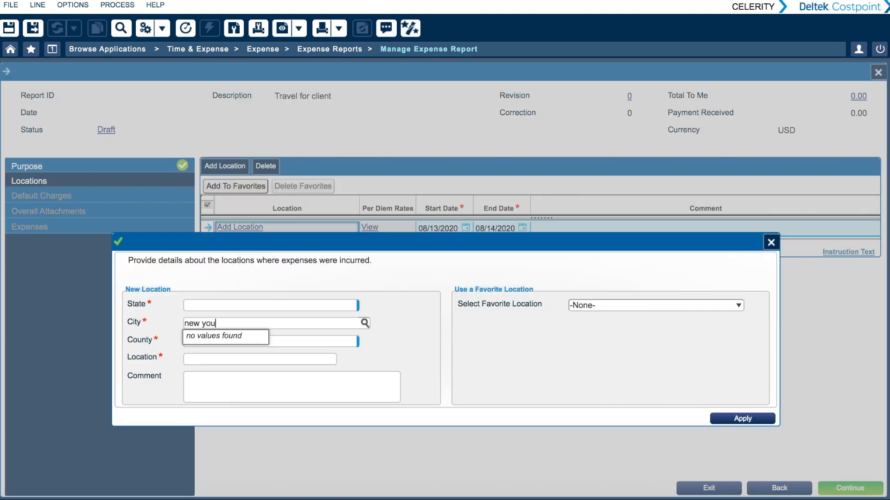
pyautogui.click(200, 337)
pyautogui.click(764, 419)
pyautogui.click(850, 488)
# - Choose project charge ARC001.01 as the default charge and continue past the overall attachments to the expenses
pyautogui.click(424, 228)
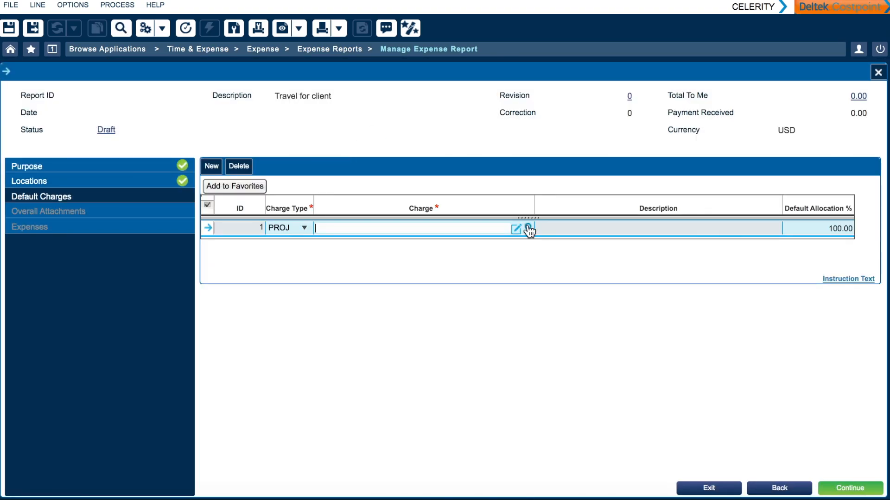
pyautogui.click(528, 229)
pyautogui.click(7, 365)
pyautogui.click(7, 365)
pyautogui.click(758, 373)
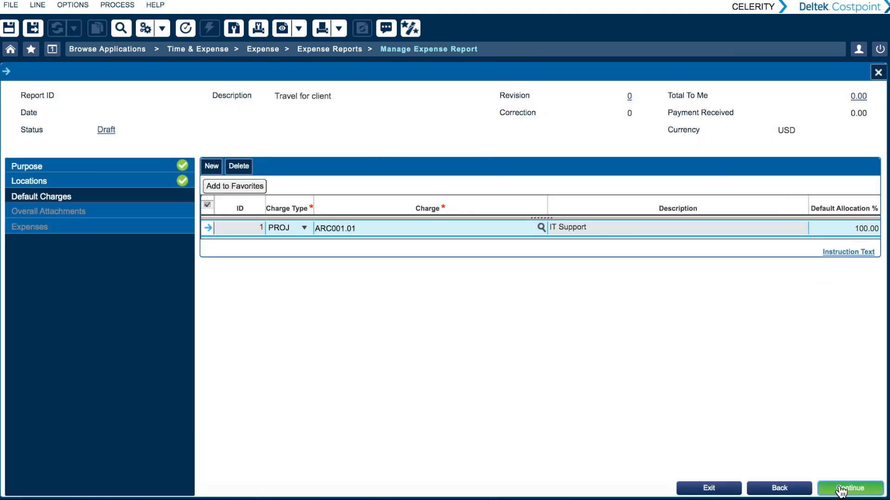
pyautogui.click(857, 486)
pyautogui.click(863, 490)
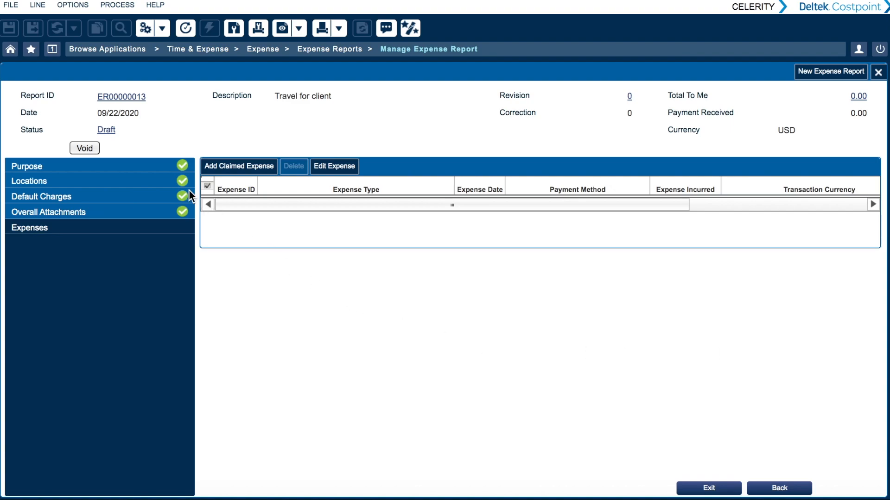
# - Review the report's Purpose, Locations, Default Charges and Overall Attachments sections, and return to Expenses
pyautogui.click(165, 165)
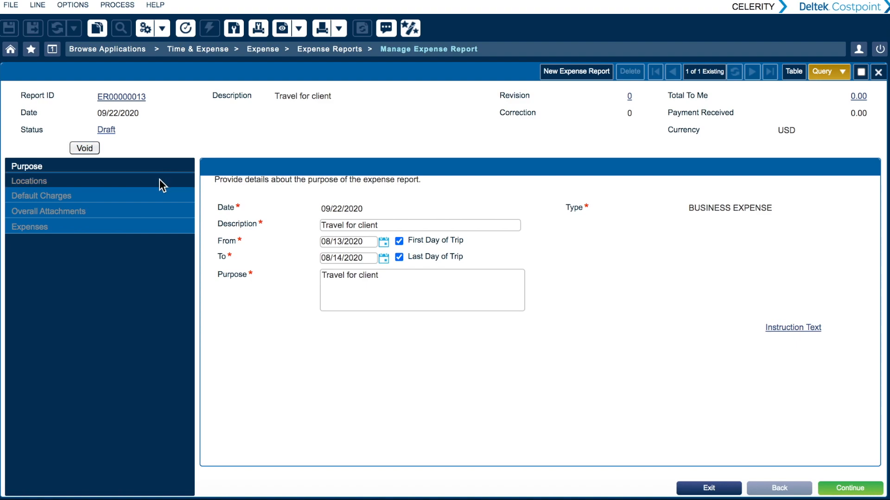
pyautogui.click(160, 180)
pyautogui.click(150, 191)
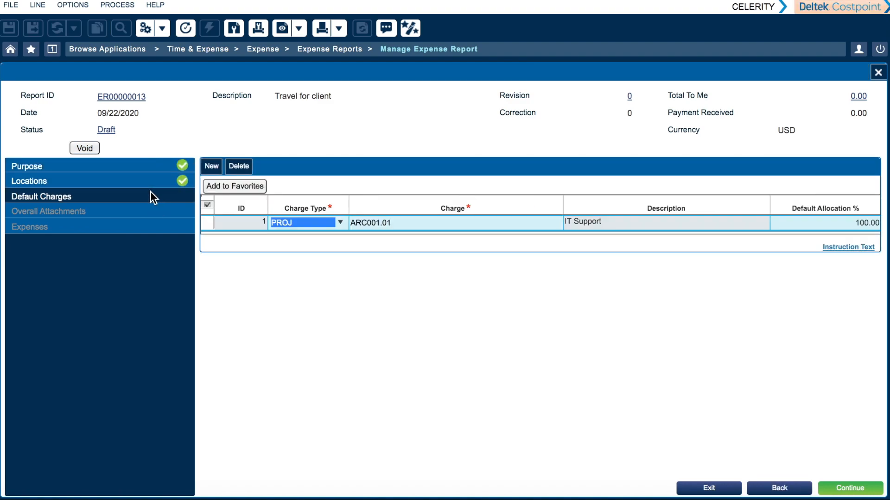
pyautogui.click(150, 185)
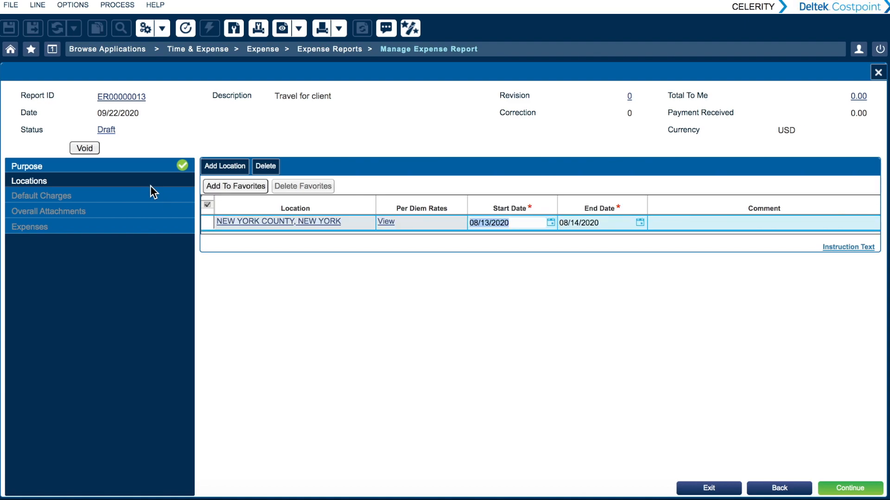
pyautogui.click(176, 195)
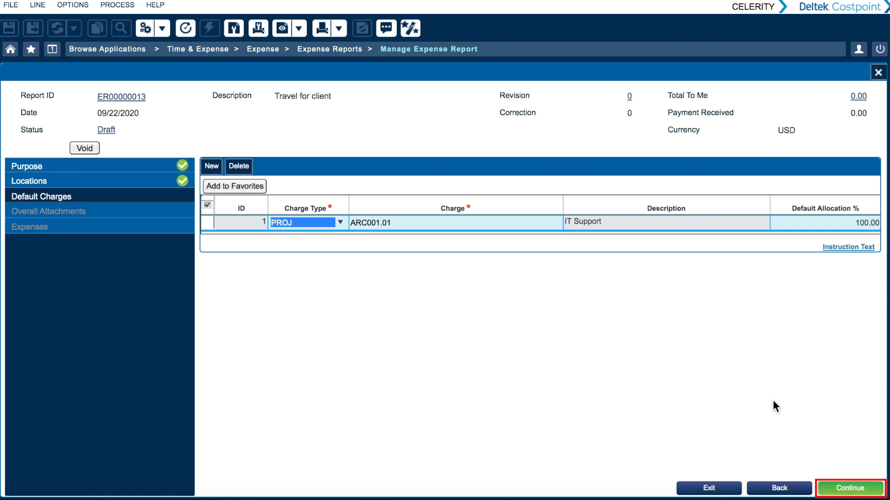
pyautogui.click(863, 488)
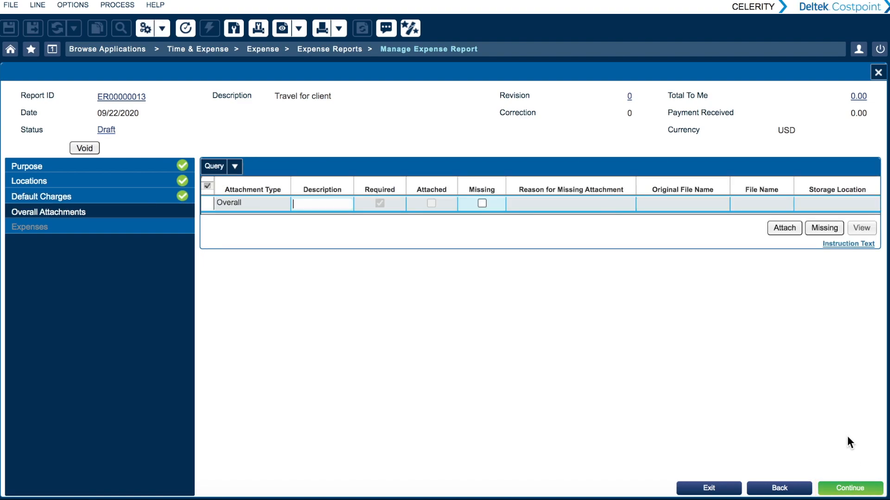
pyautogui.click(797, 489)
pyautogui.click(851, 489)
pyautogui.click(856, 489)
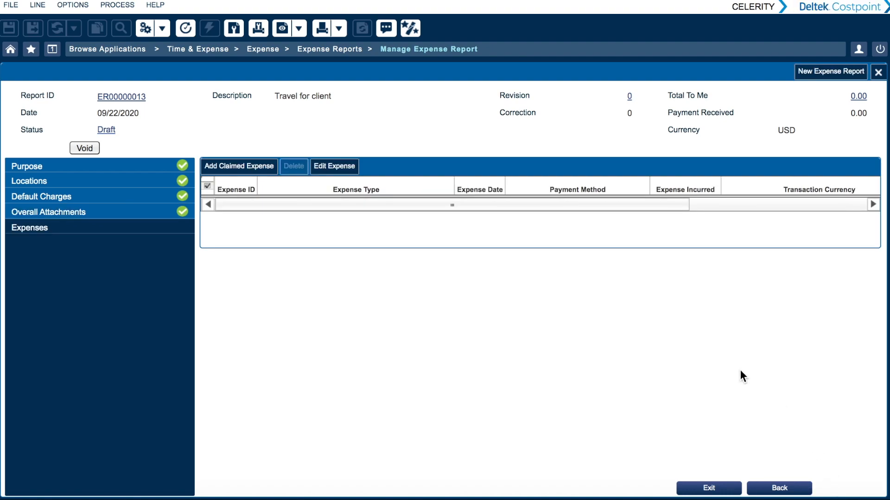
# - Add a claimed expense of type AIRFARE and accept its default expense, departure and return dates
pyautogui.click(248, 165)
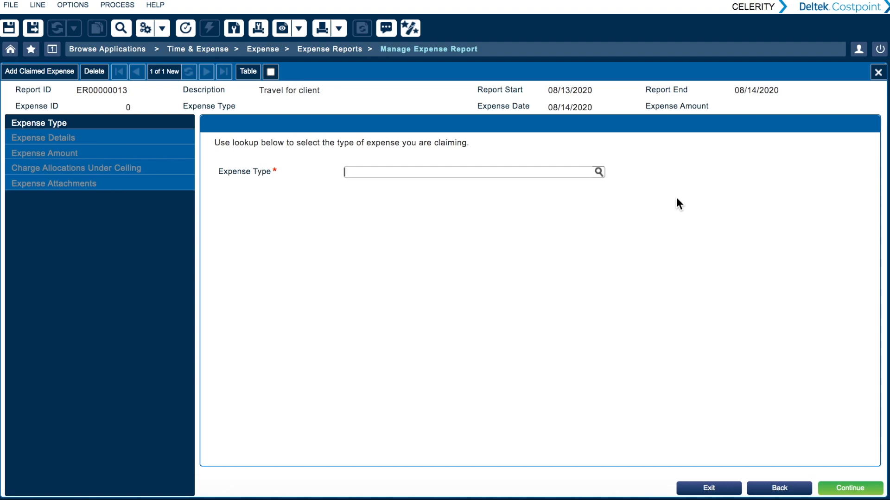
pyautogui.click(599, 172)
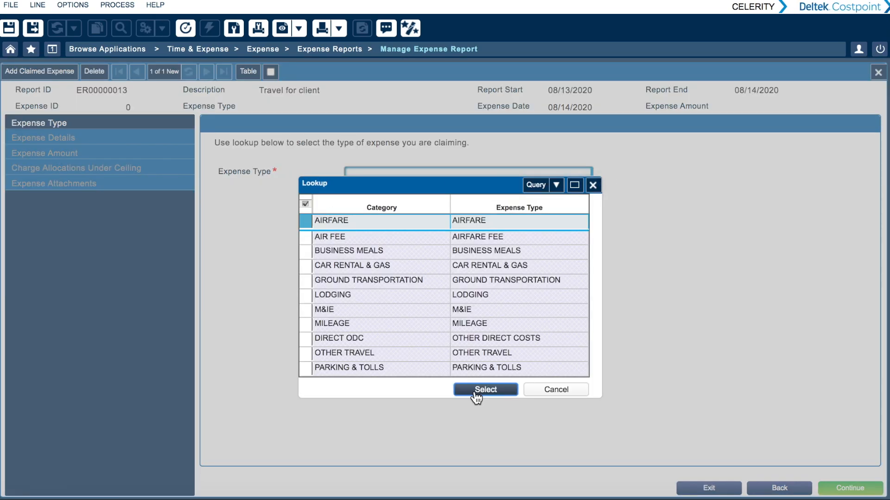
pyautogui.click(474, 390)
pyautogui.click(851, 489)
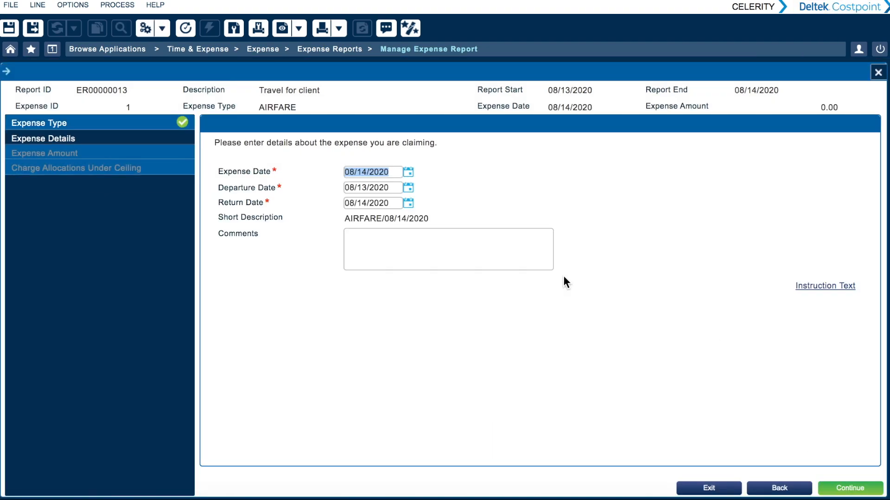
pyautogui.click(876, 489)
# - Set the airfare's Expense Incurred to 500 and finish the claimed expense with its default charge allocation
pyautogui.click(392, 183)
pyautogui.write('500')
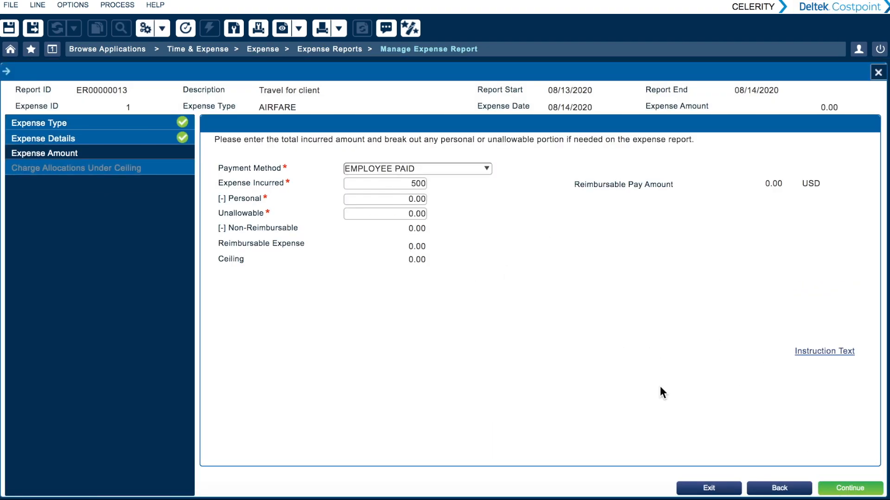
pyautogui.click(873, 491)
pyautogui.click(864, 489)
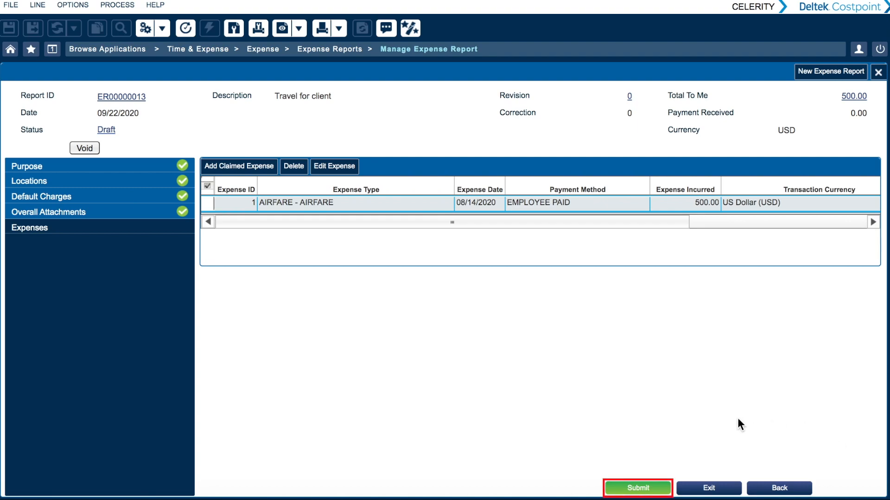
# - Submit the report with ER_Travel_Receipt.pdf as the required overall attachment and the certification statement agreed to
pyautogui.click(638, 488)
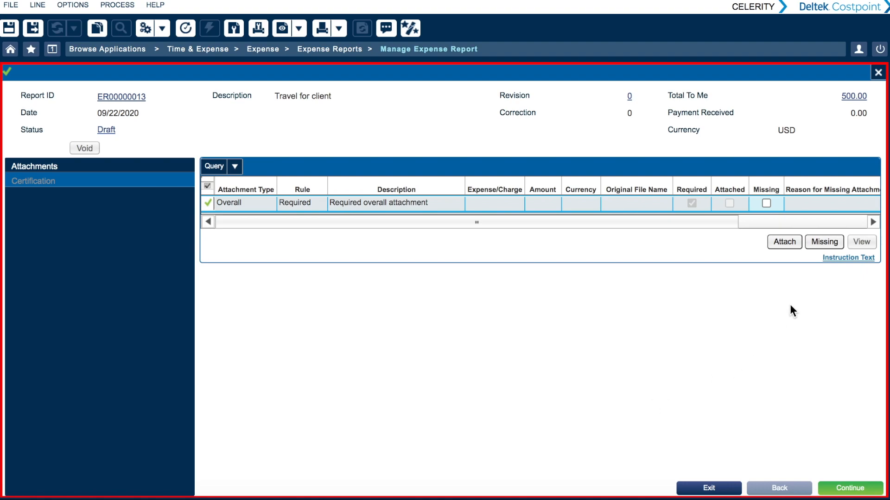
pyautogui.click(791, 241)
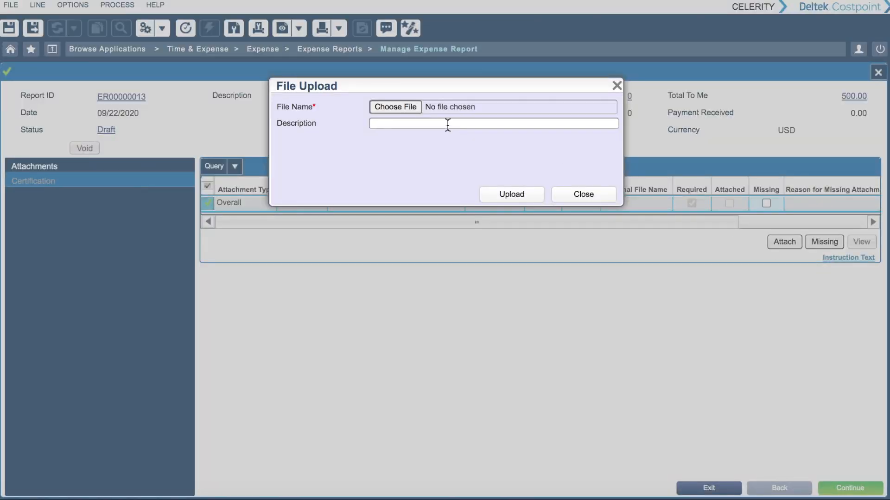
pyautogui.click(409, 107)
pyautogui.doubleClick(313, 57)
pyautogui.click(512, 194)
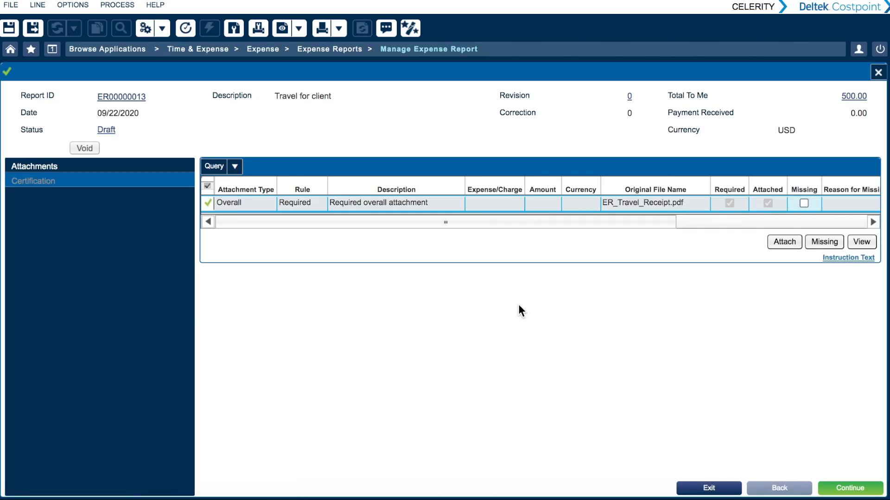
pyautogui.click(852, 488)
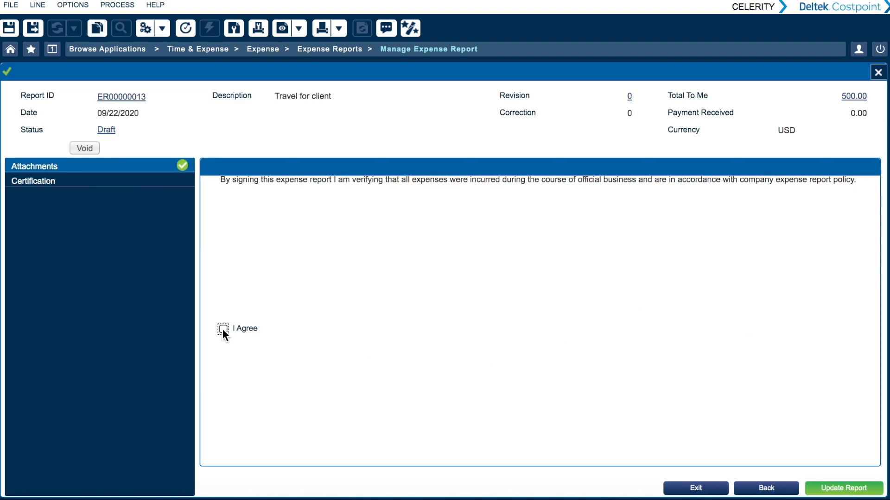
pyautogui.click(843, 488)
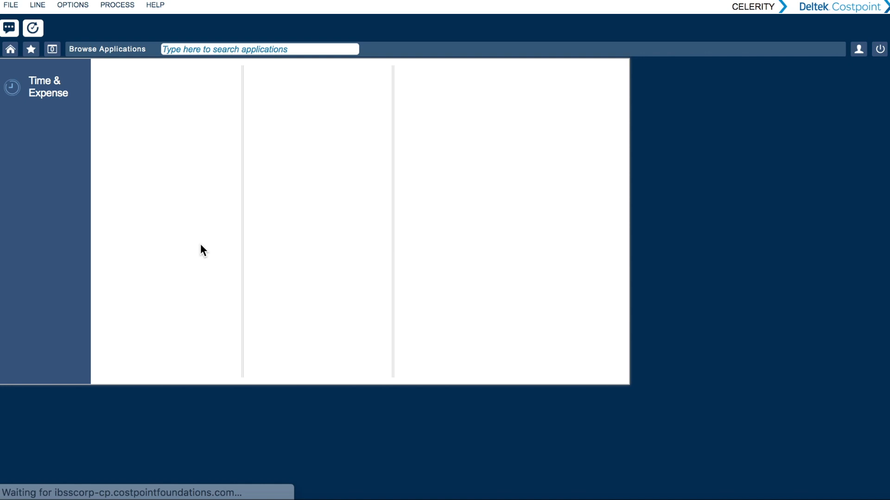
# - Open Manage Expense Authorization from the Expense Authorizations in Time & Expense
pyautogui.click(59, 81)
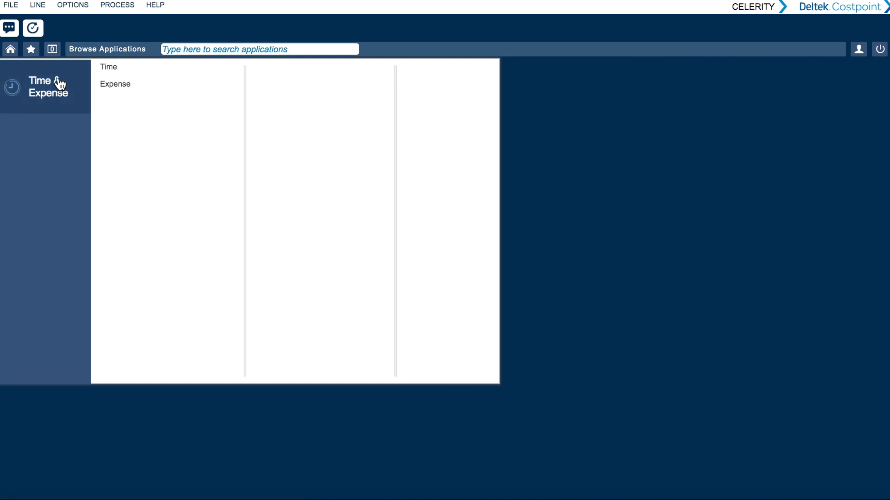
pyautogui.click(121, 84)
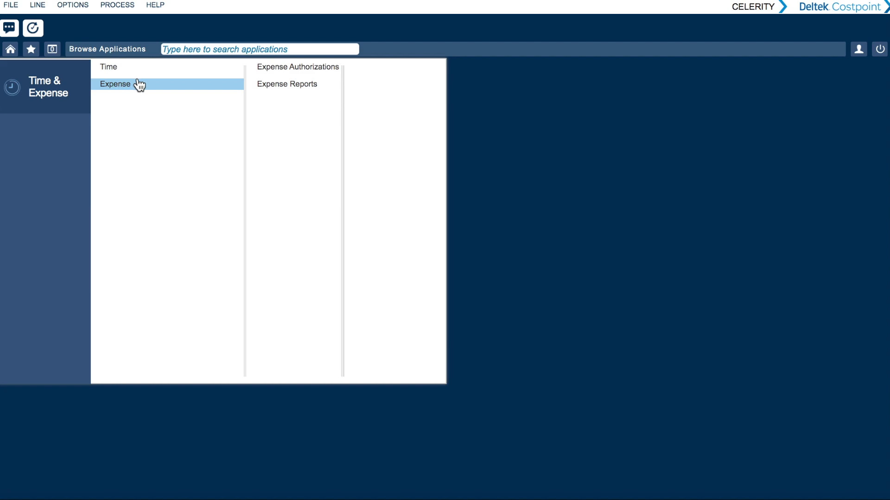
pyautogui.click(327, 69)
pyautogui.click(402, 70)
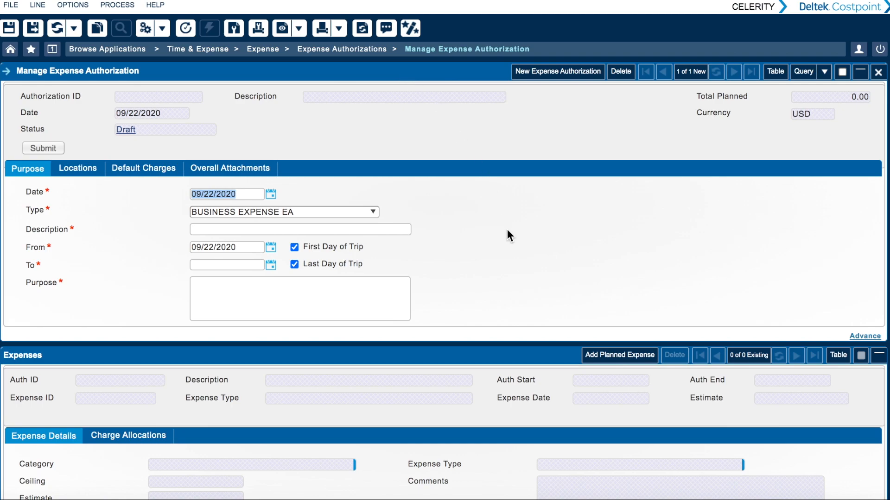
# - Enter "Travel for work" as the new expense authorization's description
pyautogui.click(333, 228)
pyautogui.write('Travel')
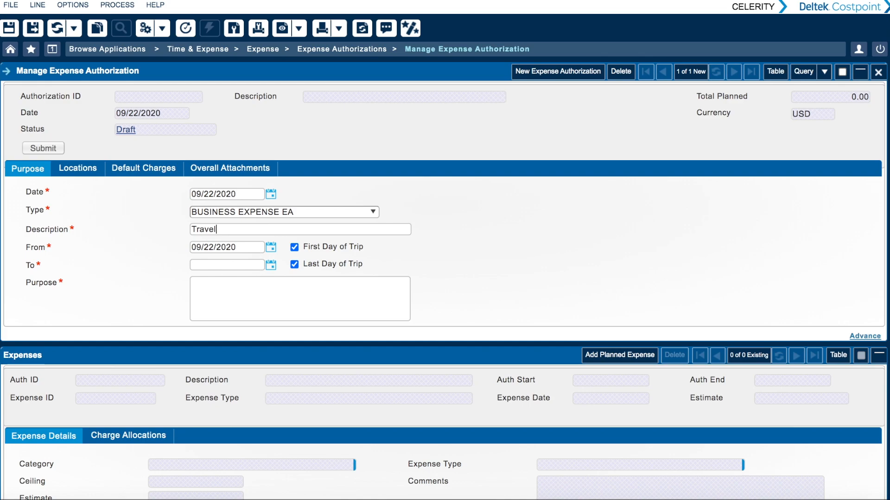
pyautogui.write(' for work')
# - Set the trip dates from 11/12/2020 to 11/13/2020 and enter "Travel" as the purpose
pyautogui.click(271, 251)
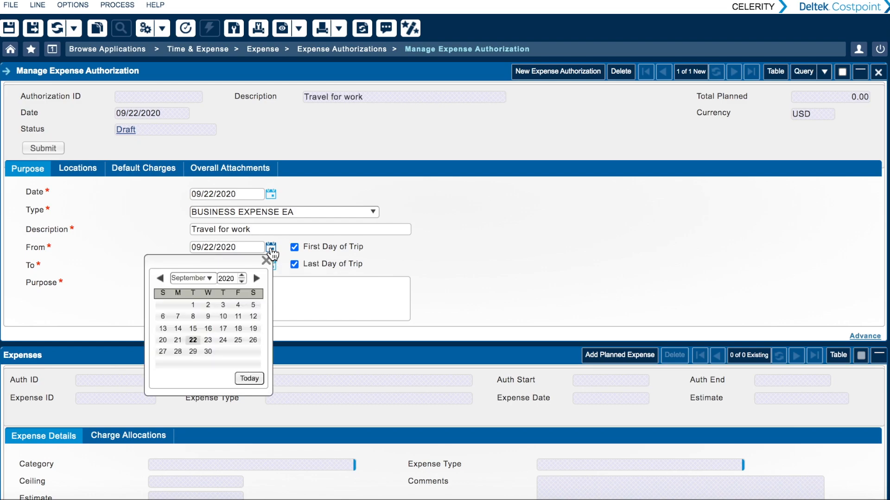
pyautogui.click(256, 278)
pyautogui.click(256, 278)
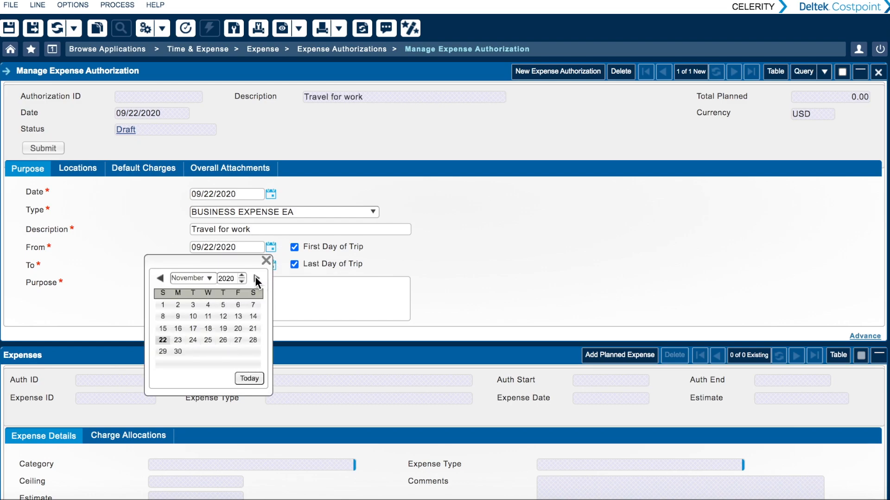
pyautogui.click(223, 317)
pyautogui.click(271, 267)
pyautogui.click(238, 334)
pyautogui.click(264, 306)
pyautogui.write('T')
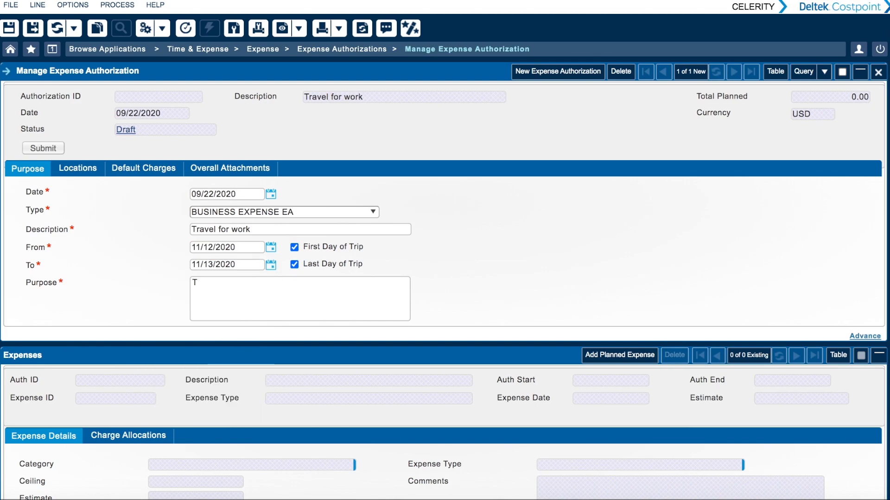
pyautogui.write('ravel')
# - Add New York as the travel location of the expense authorization
pyautogui.click(80, 165)
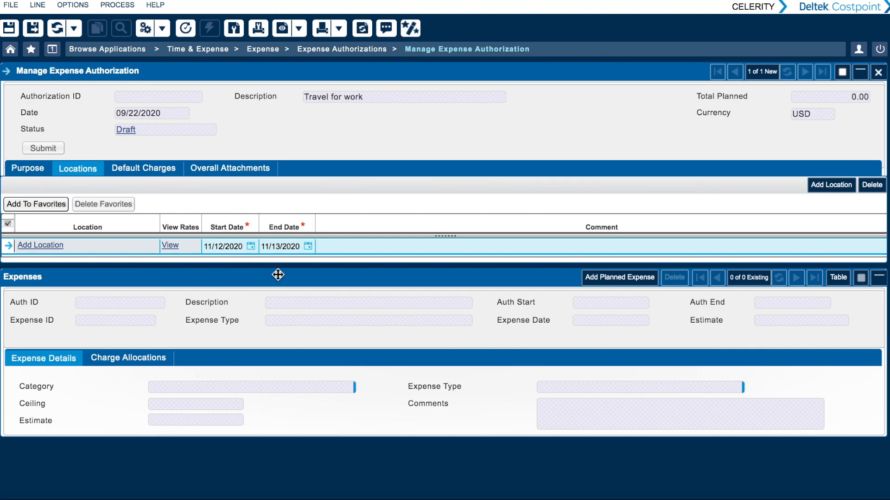
pyautogui.click(41, 245)
pyautogui.click(211, 342)
pyautogui.write('new yo')
pyautogui.click(218, 358)
pyautogui.click(741, 437)
# - Choose direct project ARC001.01 as the default charge and save the expense authorization without an overall attachment
pyautogui.click(144, 168)
pyautogui.click(327, 246)
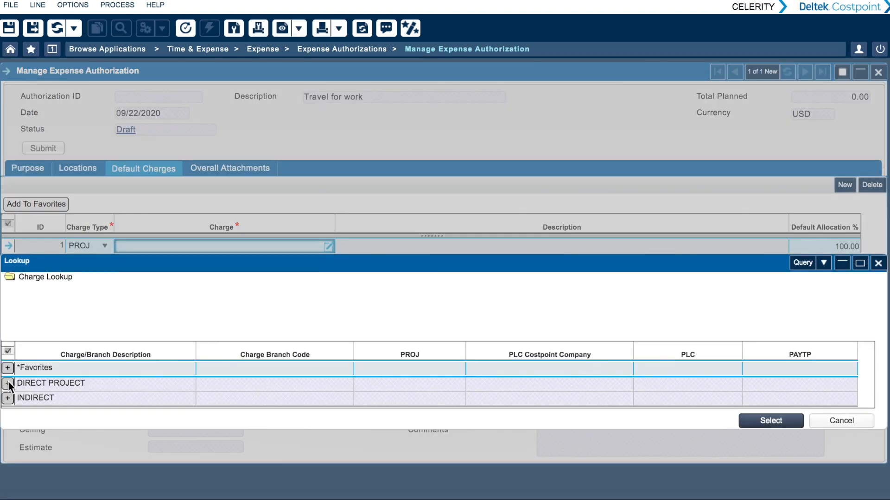
pyautogui.click(8, 279)
pyautogui.click(770, 403)
pyautogui.click(241, 169)
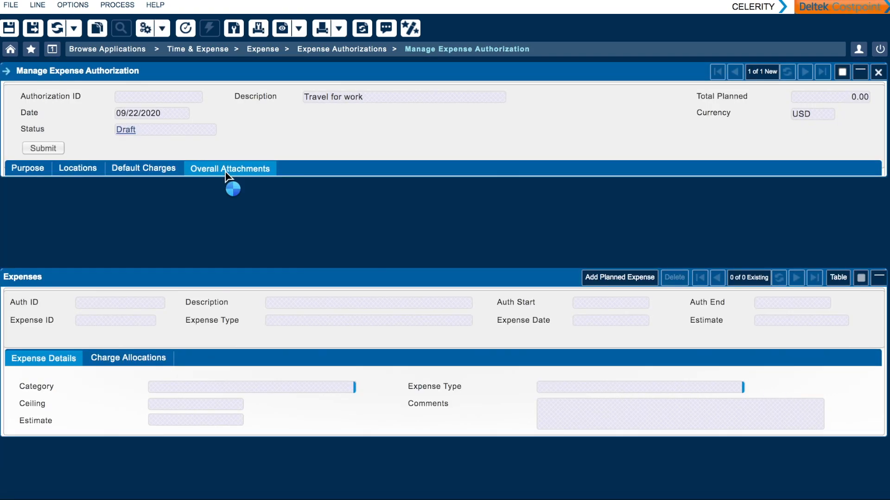
pyautogui.click(28, 26)
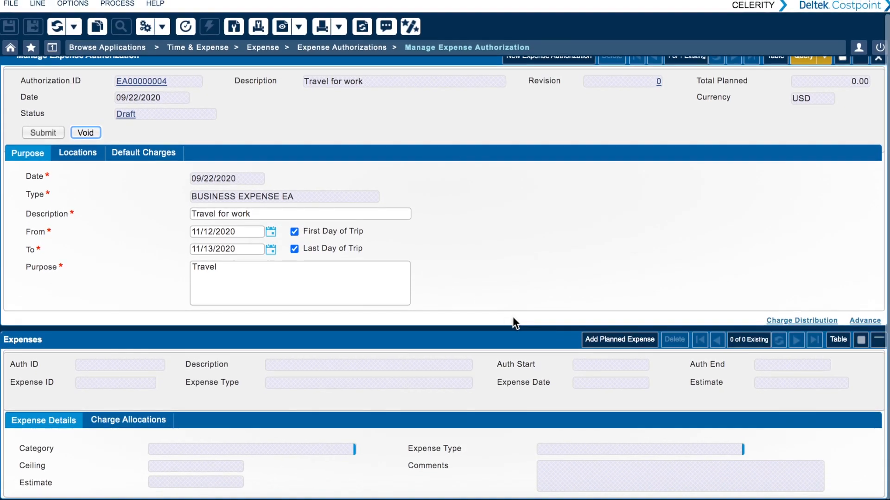
# - Add a planned expense with category and expense type AIRFARE and an estimate of 500
pyautogui.click(621, 341)
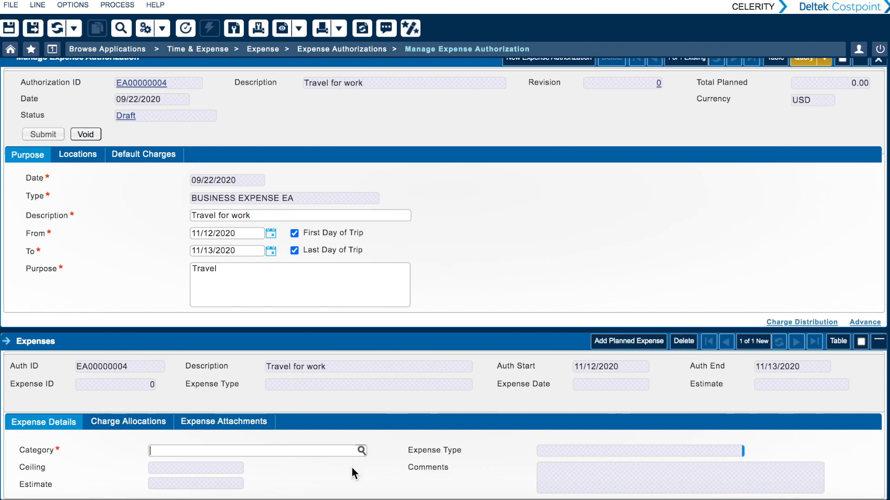
pyautogui.click(362, 450)
pyautogui.click(246, 433)
pyautogui.click(750, 451)
pyautogui.doubleClick(568, 414)
pyautogui.scroll(-1, 448, 412)
pyautogui.click(227, 488)
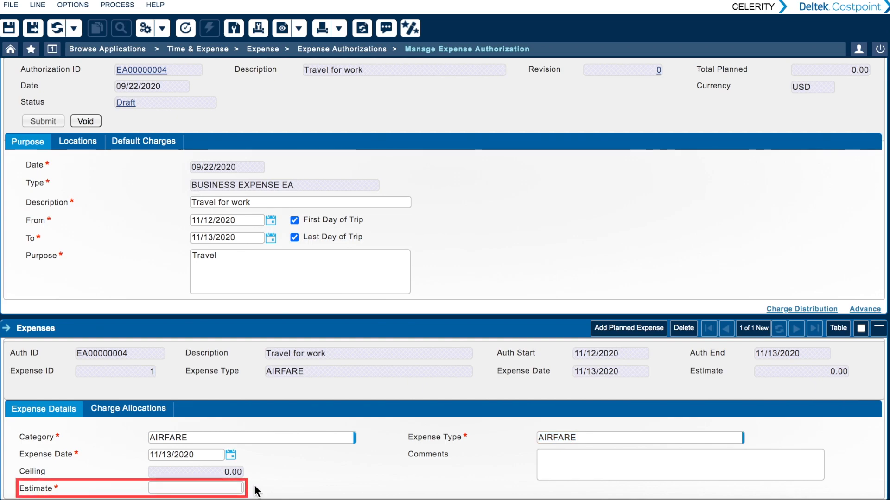
pyautogui.write('500')
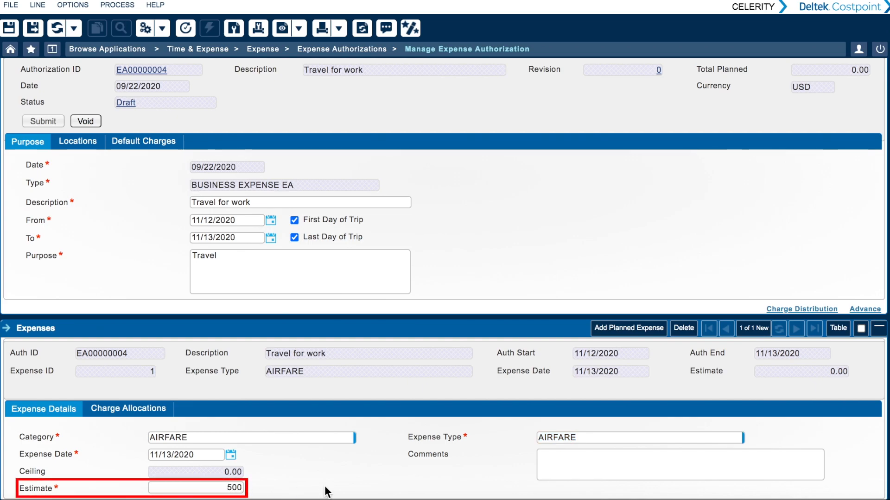
# - Save the planned airfare with its default charge allocation and submit the expense authorization, accepting the signing statement
pyautogui.click(148, 408)
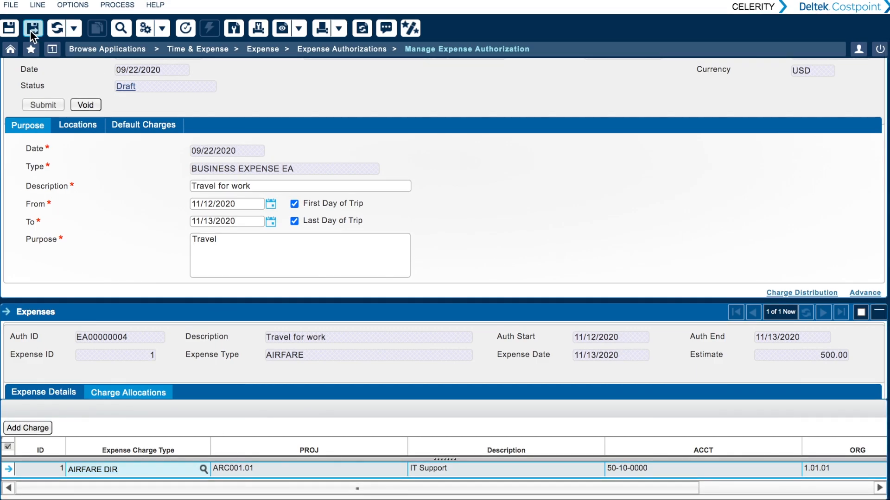
pyautogui.click(29, 29)
pyautogui.click(50, 124)
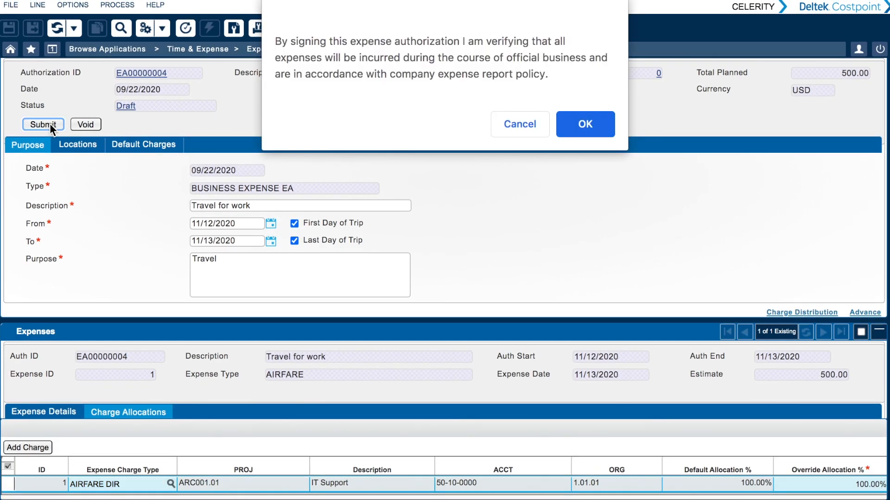
pyautogui.click(574, 125)
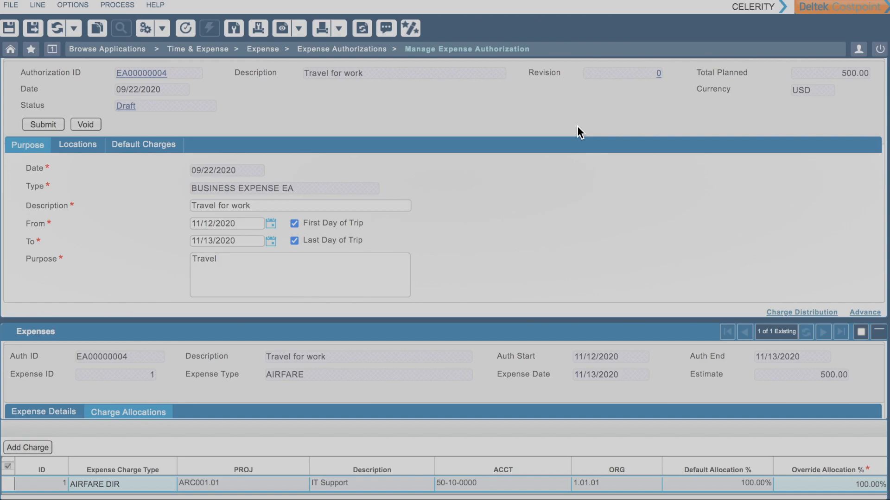